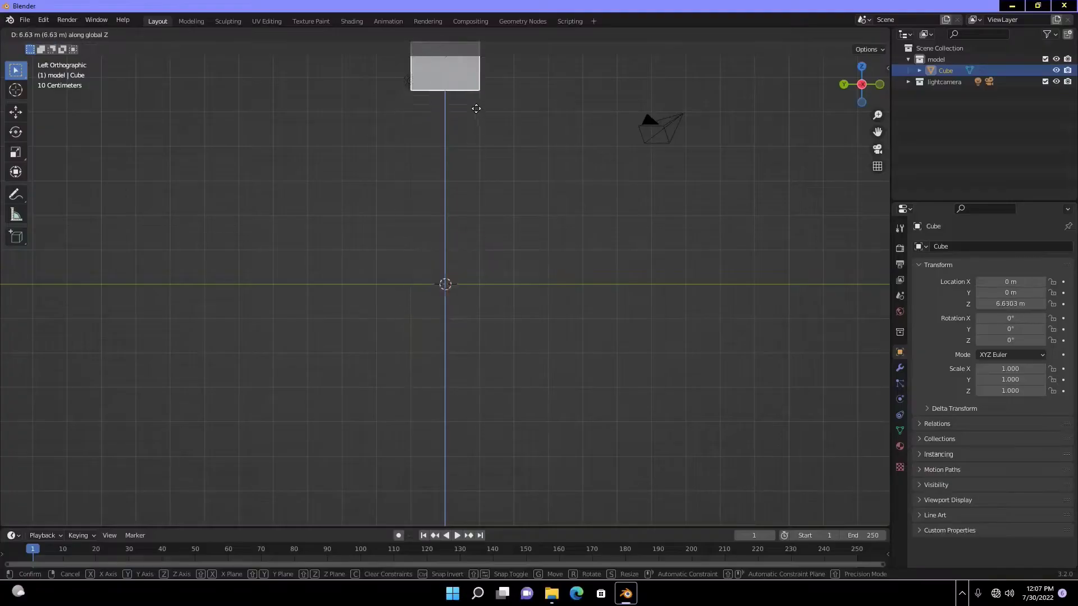
- Duplicate the head cube and stretch the copy taller below it
key("shift+d")
key("z")
left_click(447, 301)
key("s")
key("z")
left_click(438, 441)
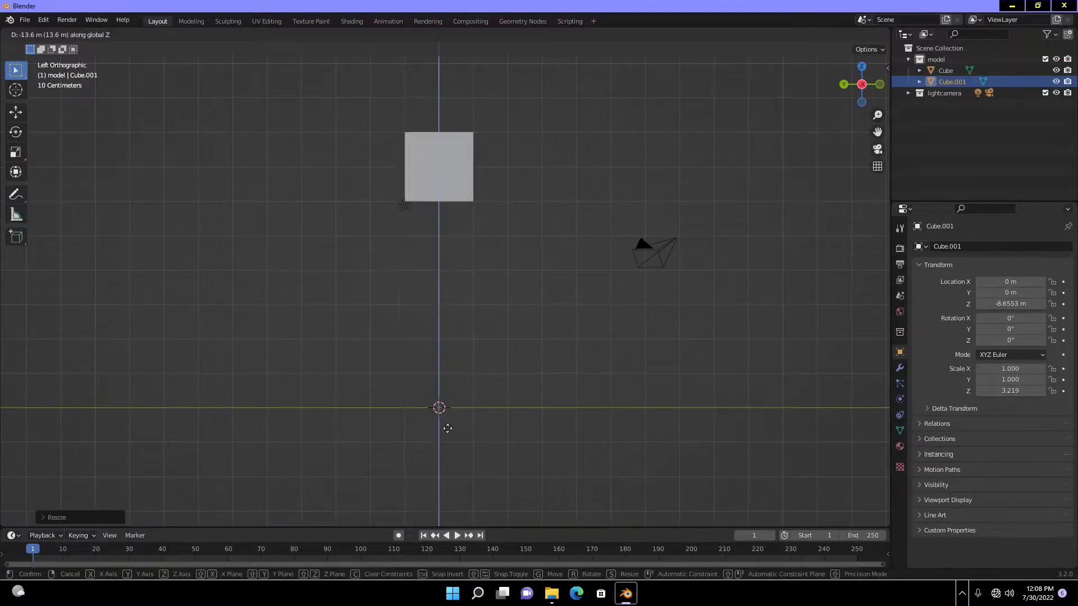
- Move the block down under the head and widen it along the Y axis
key("g")
key("z")
left_click(440, 416)
key("s")
key("y")
left_click(553, 493)
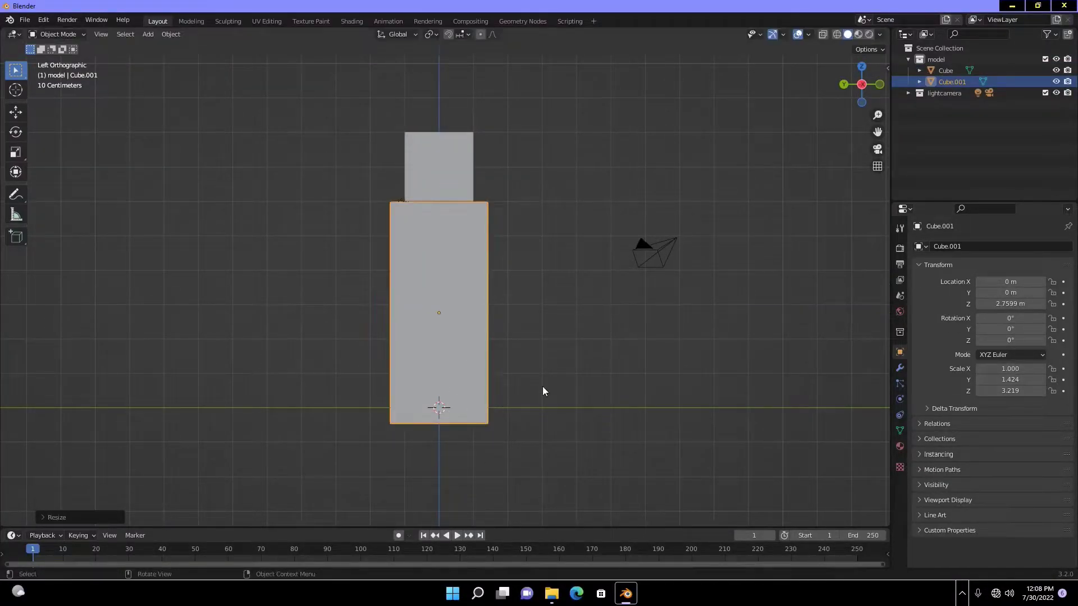
- Shorten the body block's height and raise it up beneath the head
key("s")
key("z")
left_click(500, 426)
key("g")
key("z")
left_click(496, 414)
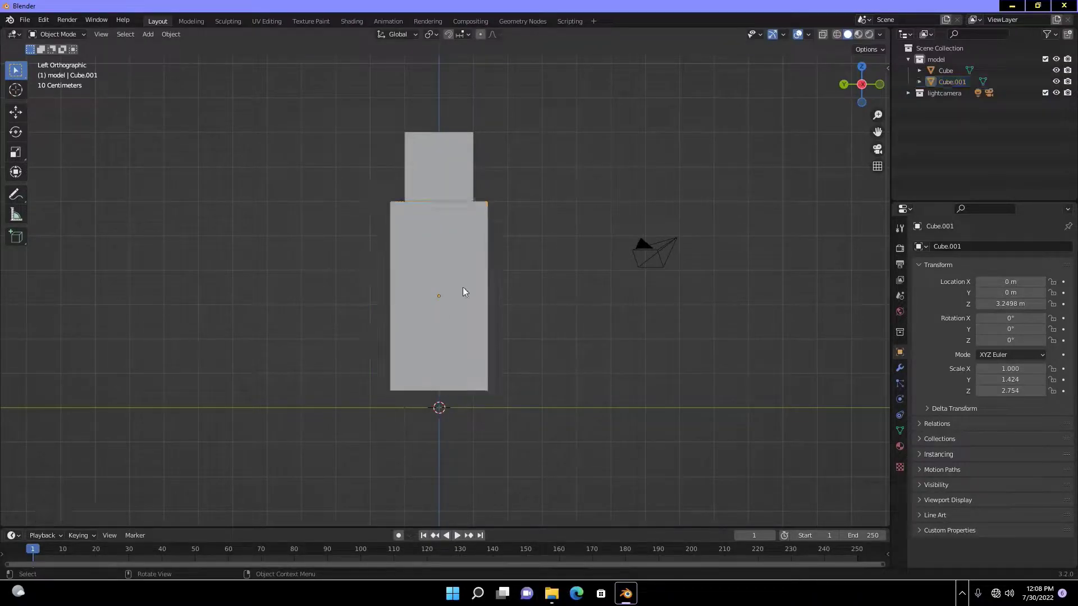
- Drop the photo reference into the scene and start a loop cut on the body block
middle_click_drag(330, 212, 432, 234)
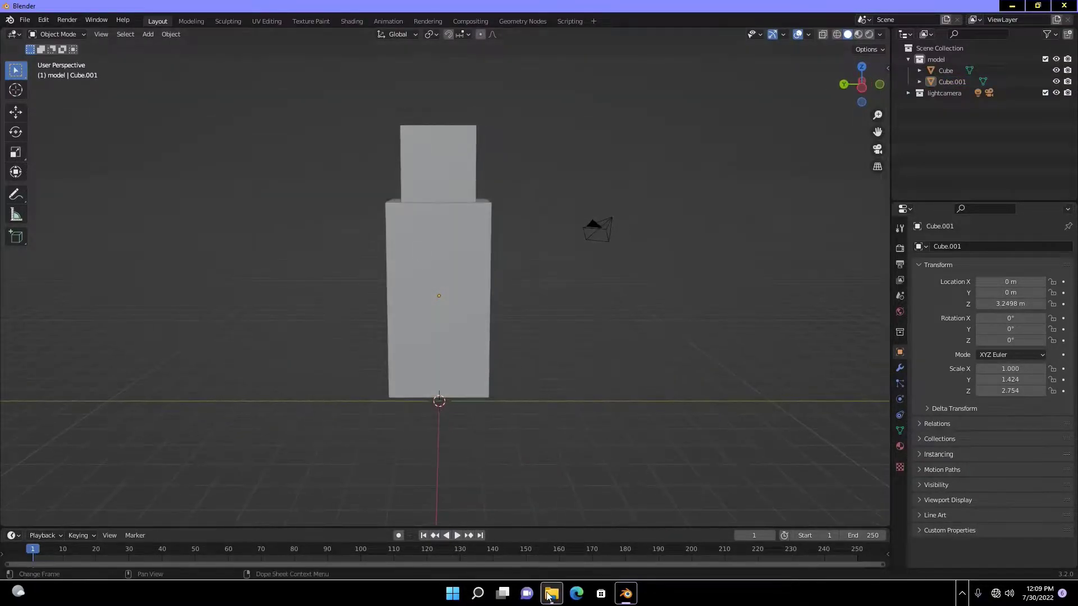
left_click_drag(332, 269, 725, 213)
left_click(437, 242)
key("Tab")
key("ctrl+r")
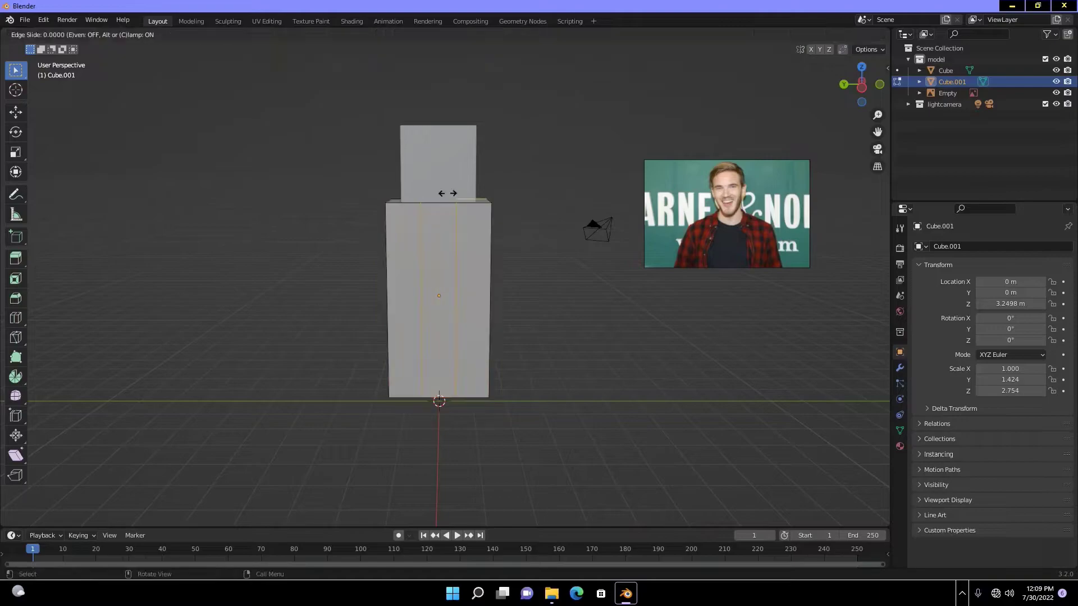
middle_click_drag(379, 234, 430, 256)
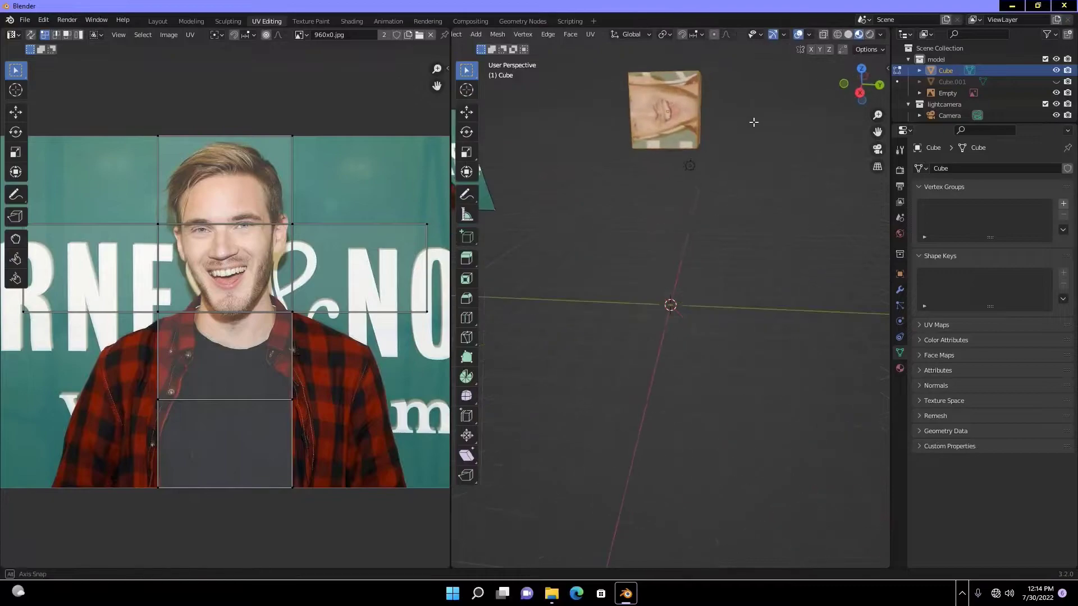
- Cube-project the head's front and fit its UVs as a small square over the photo's face
left_click(869, 91)
key("u")
left_click(634, 227)
scroll(397, 489, "down", 2)
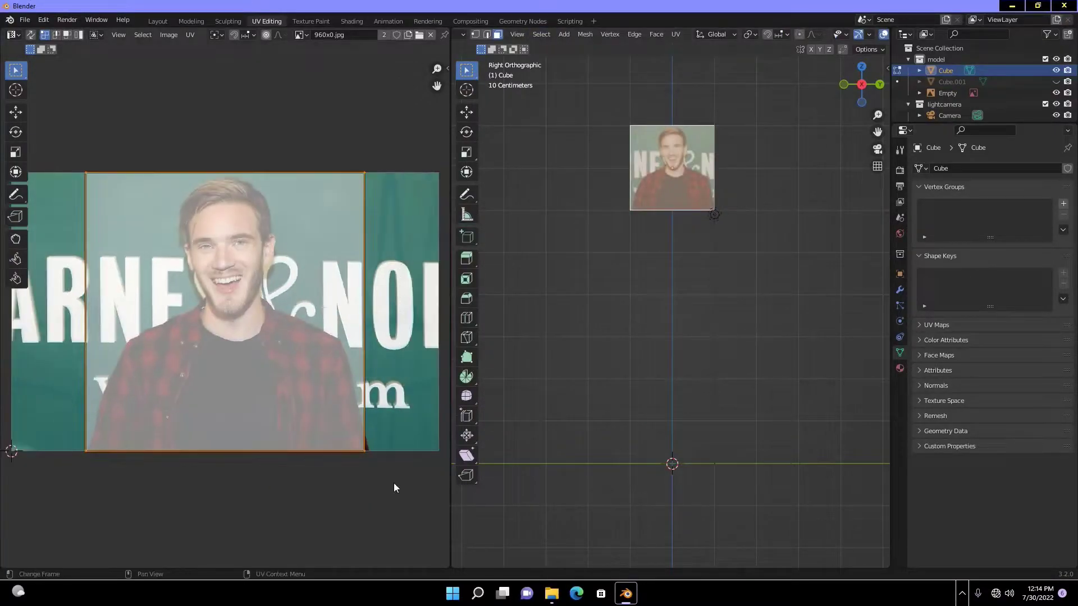
key("s")
left_click(268, 358)
key("g")
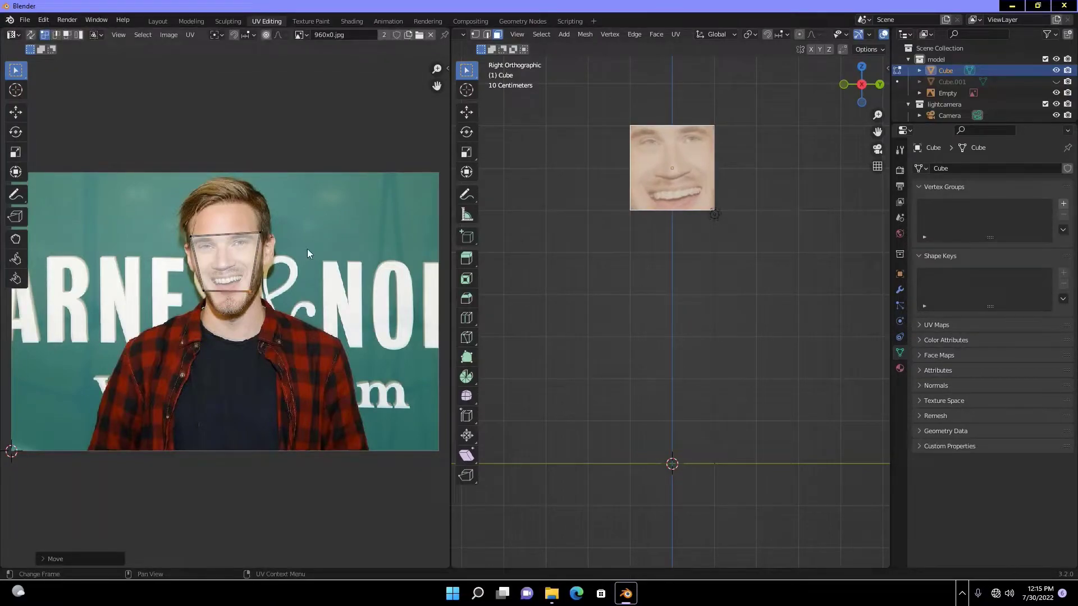
key("s")
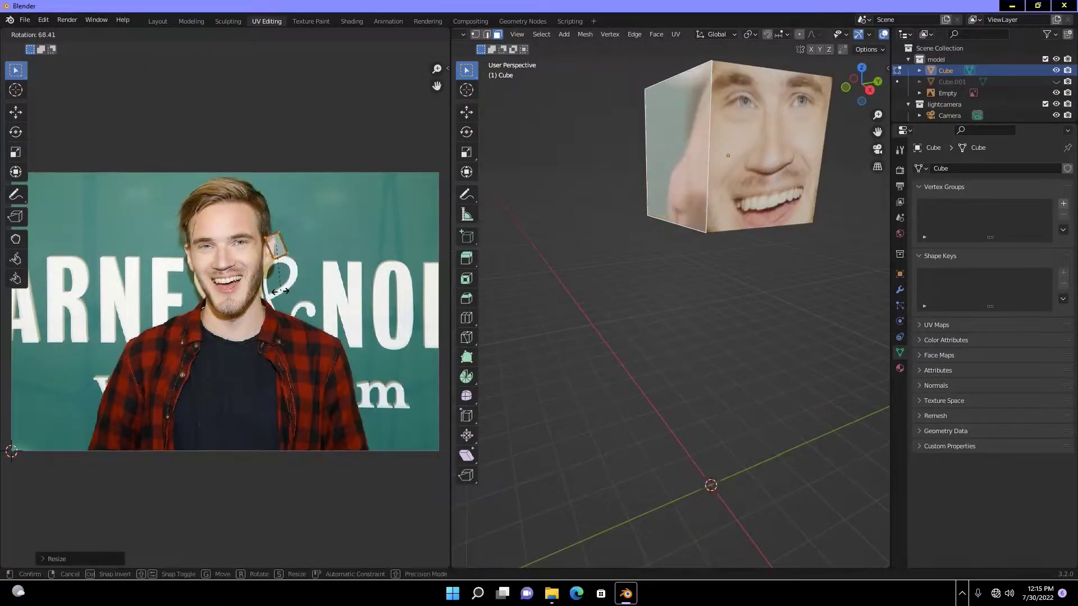
key("g")
left_click(194, 292)
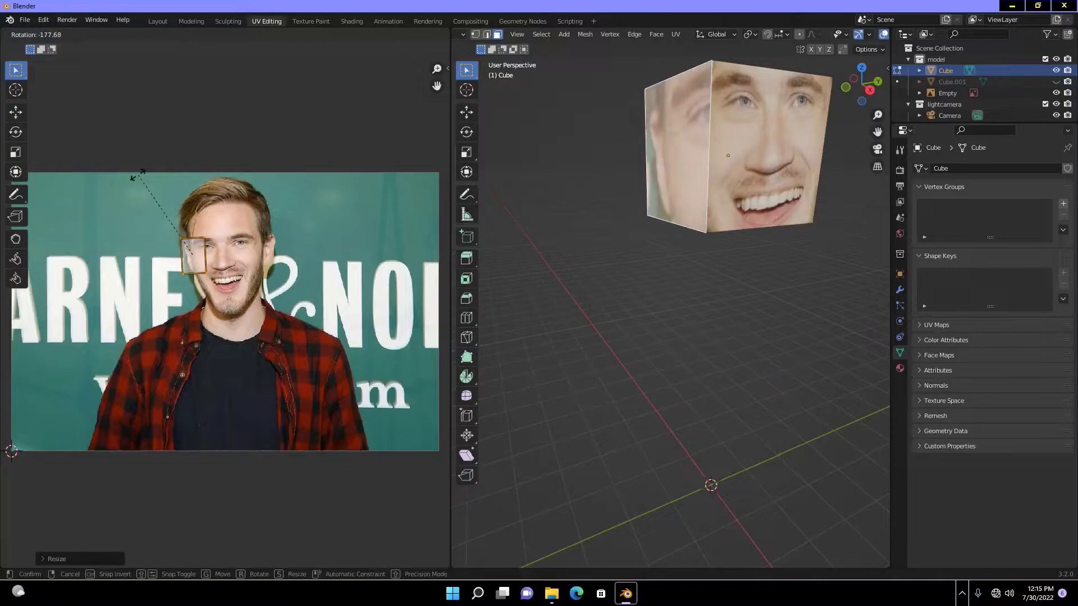
scroll(135, 177, "up", 4)
key("g")
key("g")
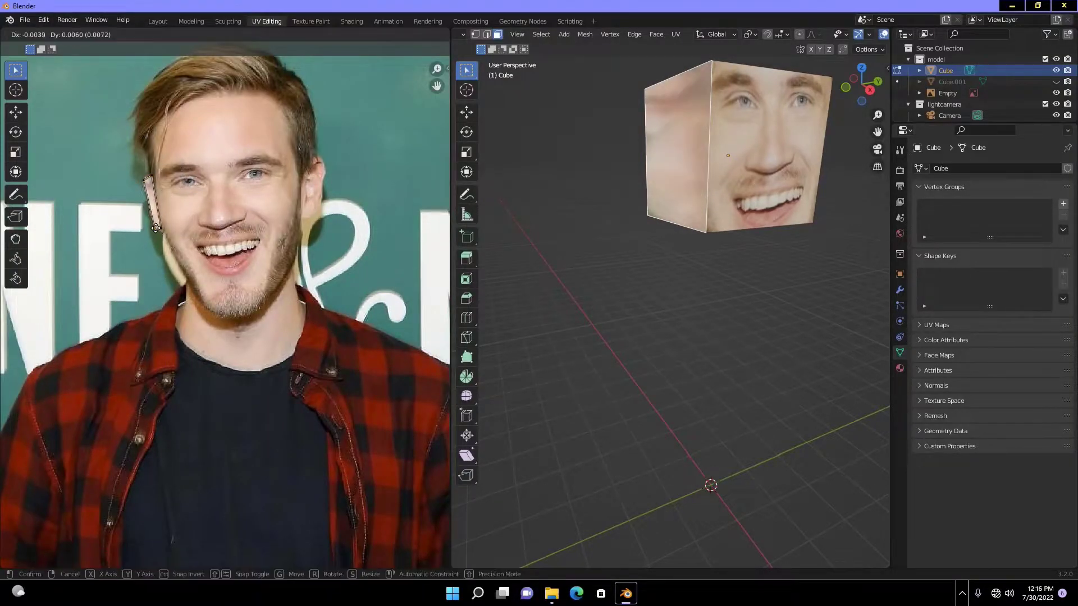
- Rotate, shrink and place another head face's UVs on the photo's cheek
middle_click_drag(717, 195, 623, 196)
left_click(623, 196)
key("r")
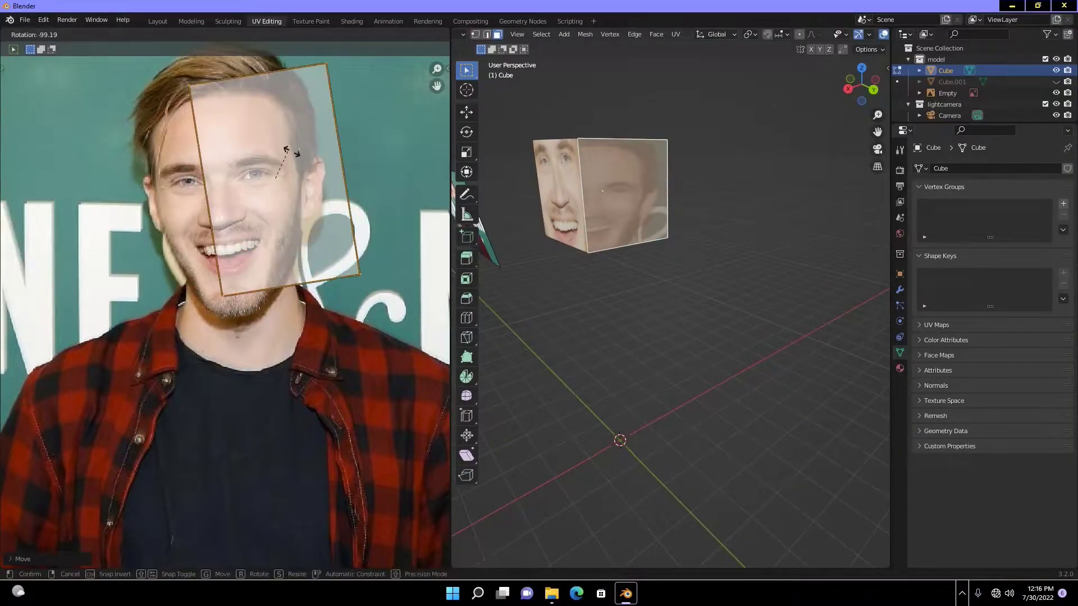
key("s")
left_click(336, 208)
key("g")
left_click(324, 239)
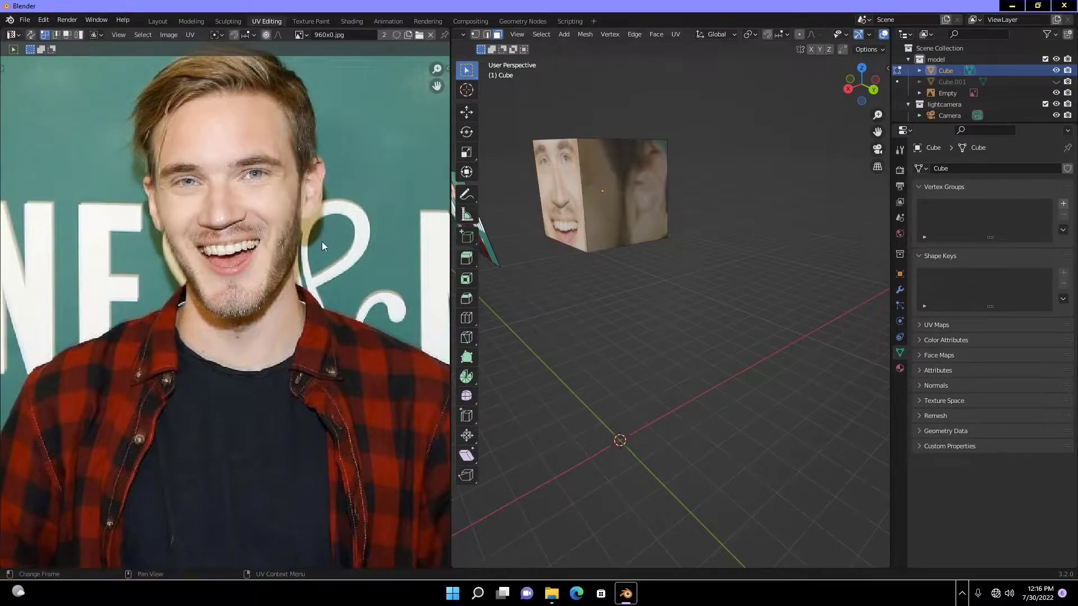
- Cube-project the next head face and move its shrunken UVs over the photo
middle_click_drag(617, 337, 702, 336)
key("u")
key("s")
left_click(240, 316)
key("g")
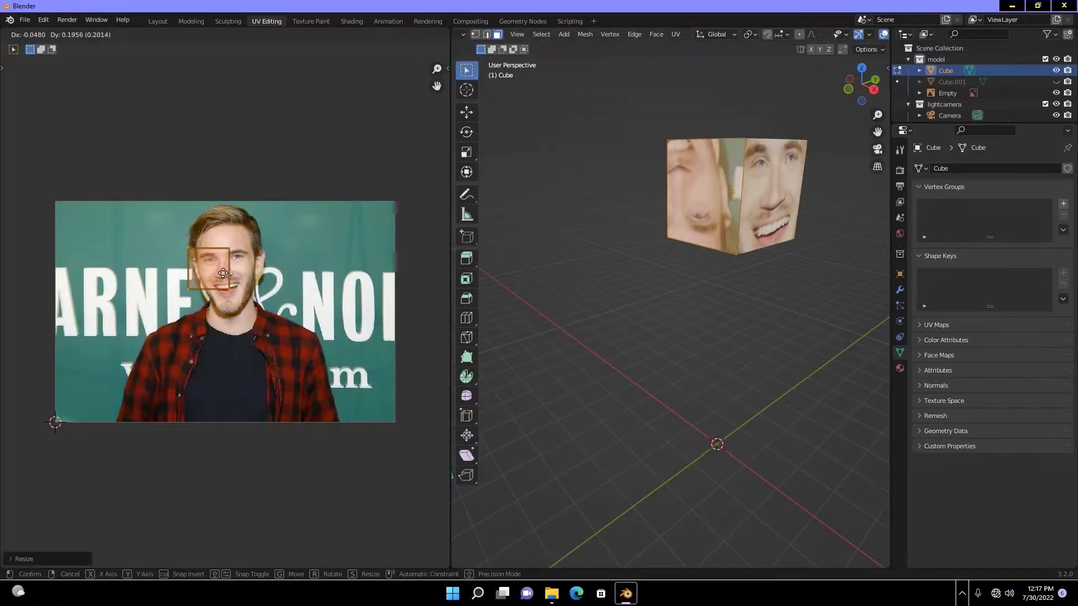
left_click(260, 296)
scroll(221, 317, "up", 4)
key("g")
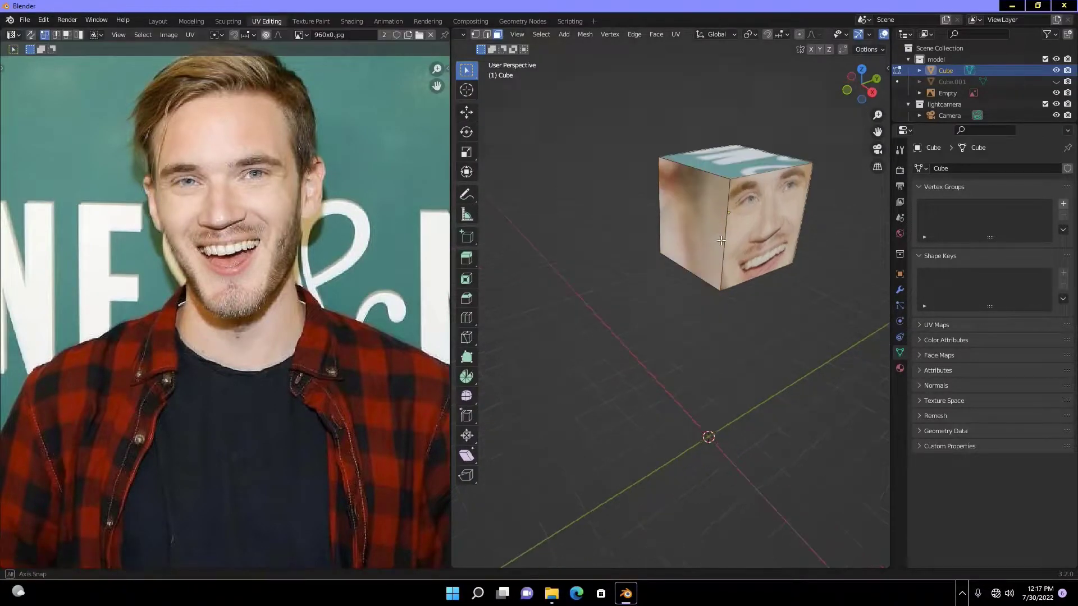
scroll(224, 224, "down", 5)
- Shrink the remaining head faces' UVs to tiny boxes placed on skin patches of the photo
middle_click_drag(674, 337, 701, 292)
key("s")
left_click(225, 212)
key("g")
left_click(224, 213)
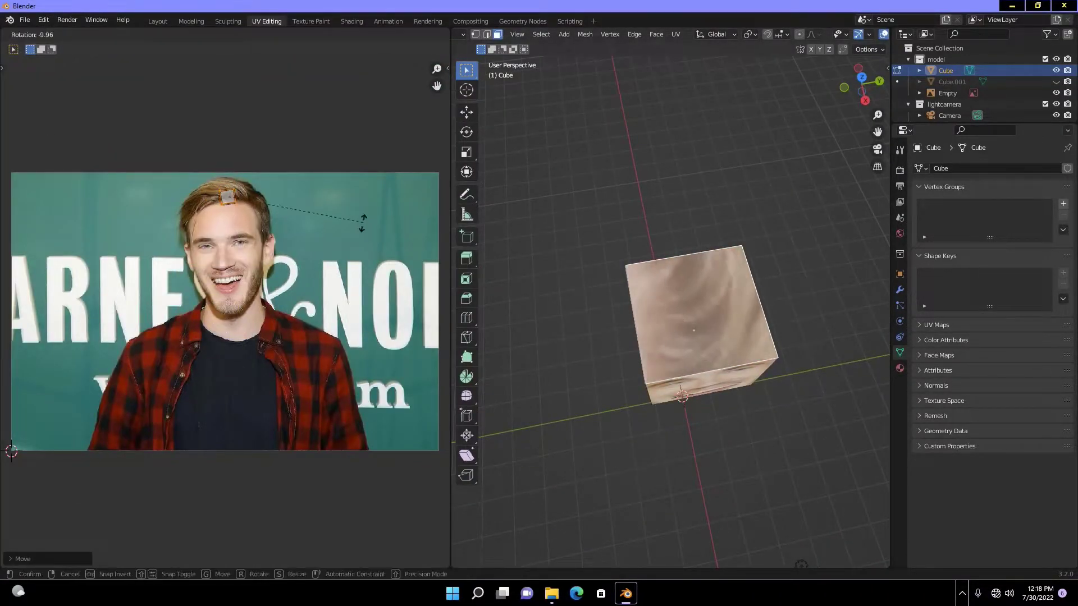
key("u")
middle_click_drag(673, 337, 808, 337)
key("s")
left_click(241, 207)
key("g")
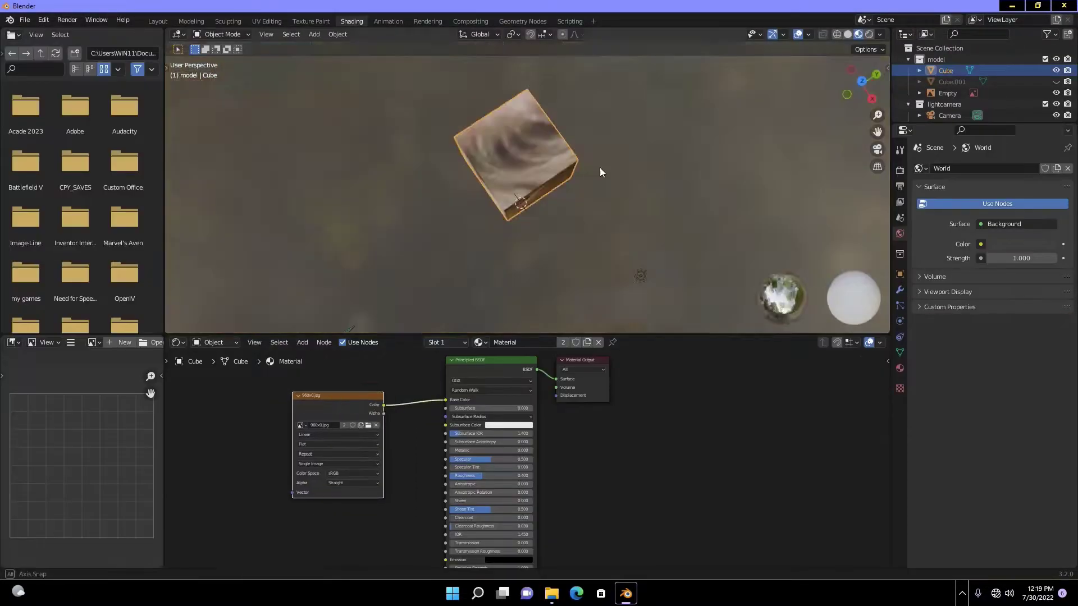
- Add a Bump node to the head material and subdivide the head's faces
key("shift+a")
left_click(313, 465)
left_click(379, 522)
right_click(494, 126)
key("Tab")
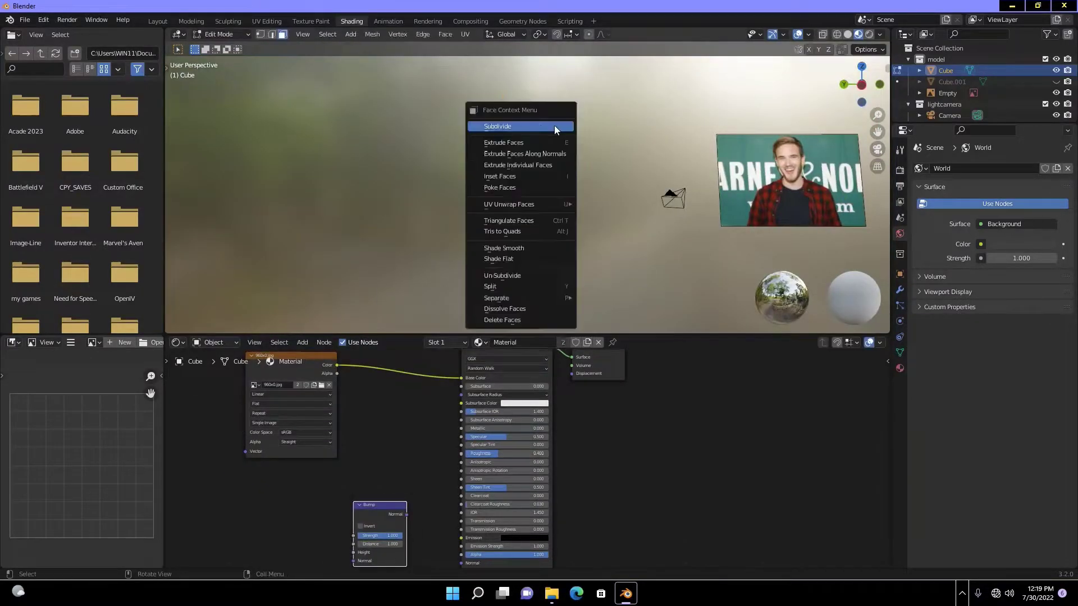
left_click(555, 126)
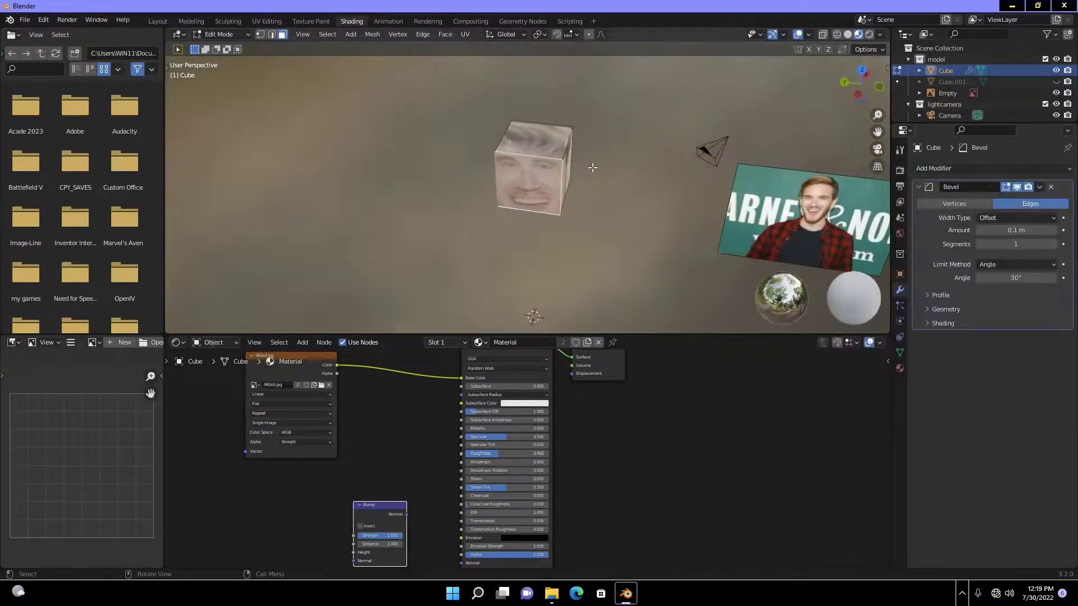
key("Tab")
- Set the new image node to Non-Color and link its Color to Roughness
middle_click_drag(690, 174, 679, 156)
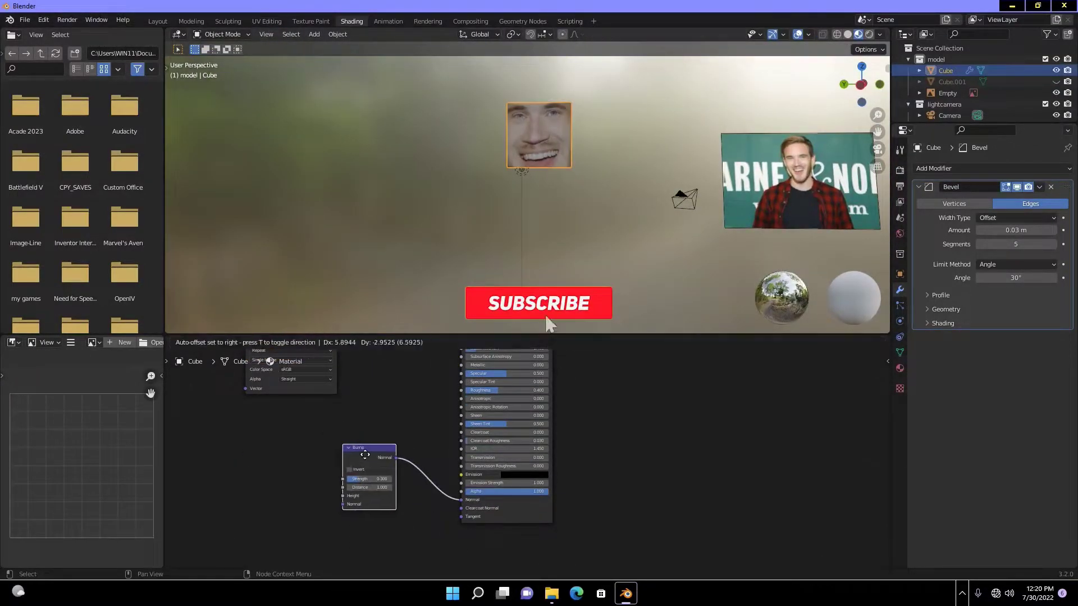
left_click(253, 504)
left_click(246, 462)
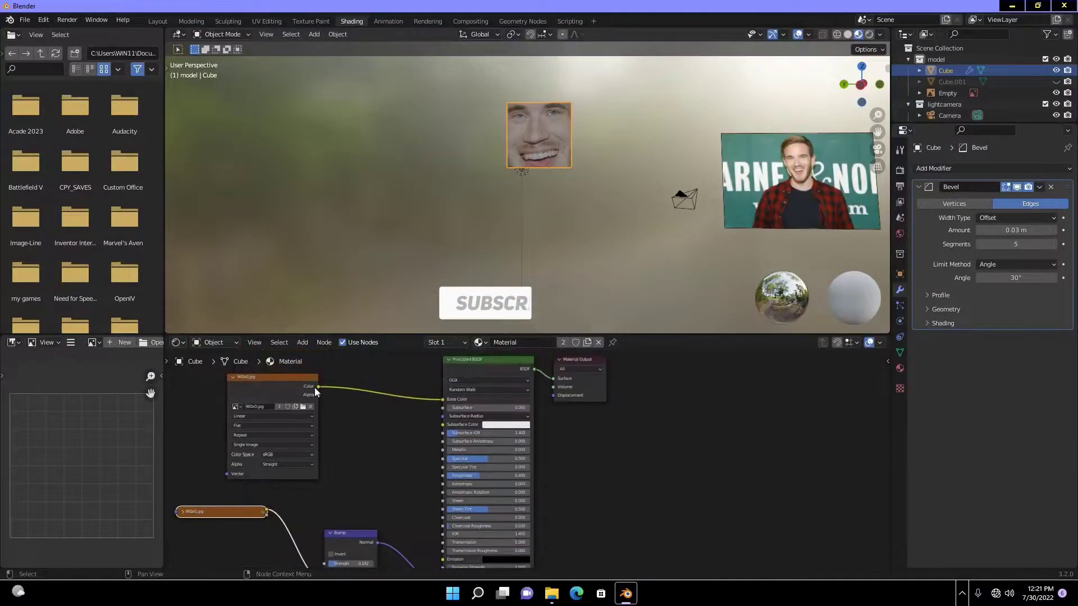
left_click_drag(314, 388, 446, 477)
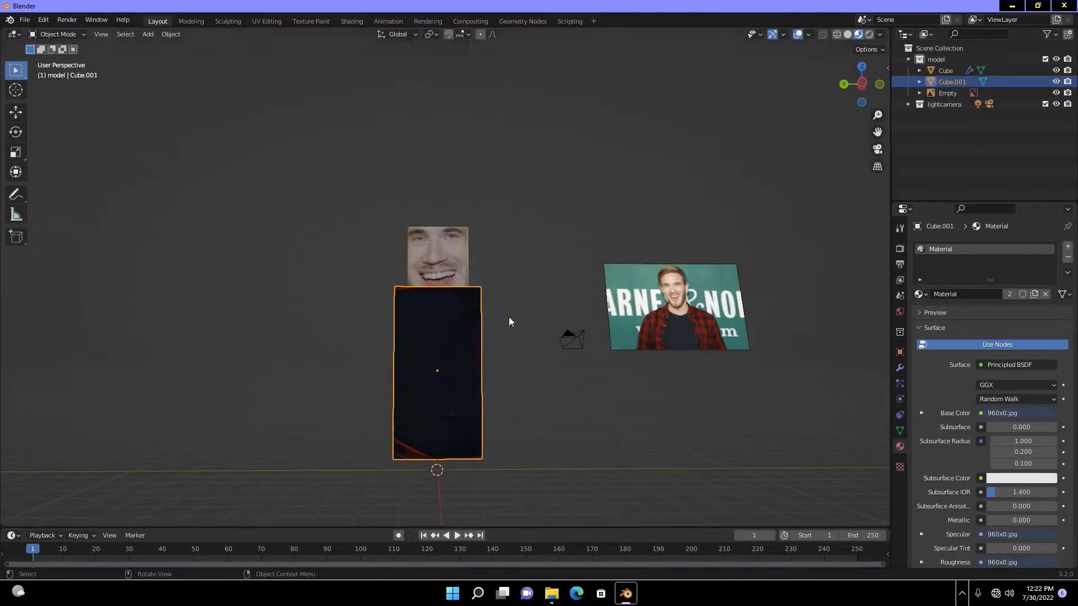
- Fit the body's front strip UVs on the plaid and give it a black Material.001
key("Tab")
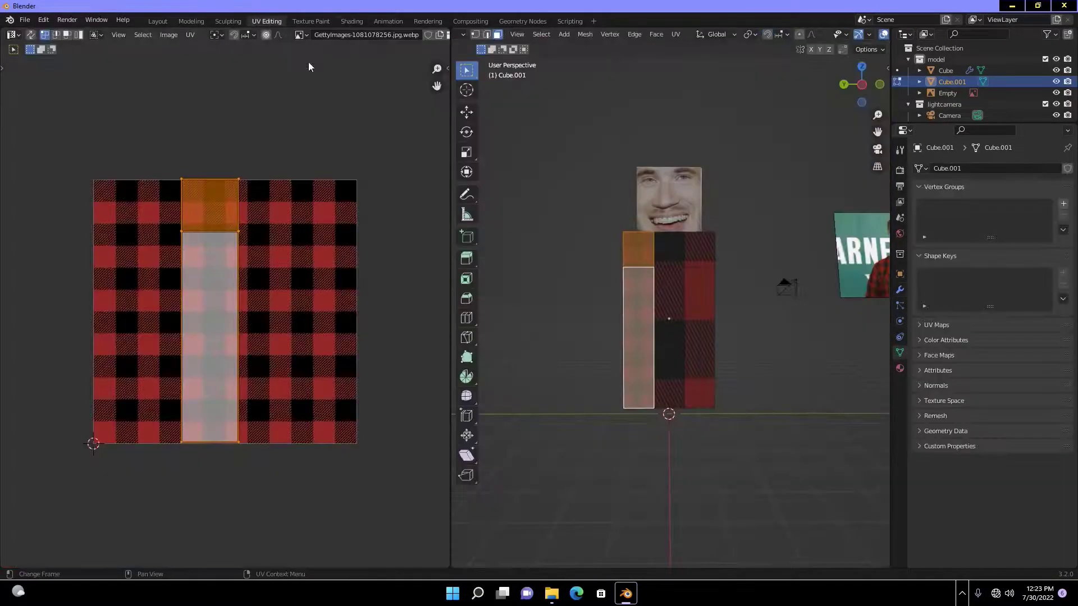
key("g")
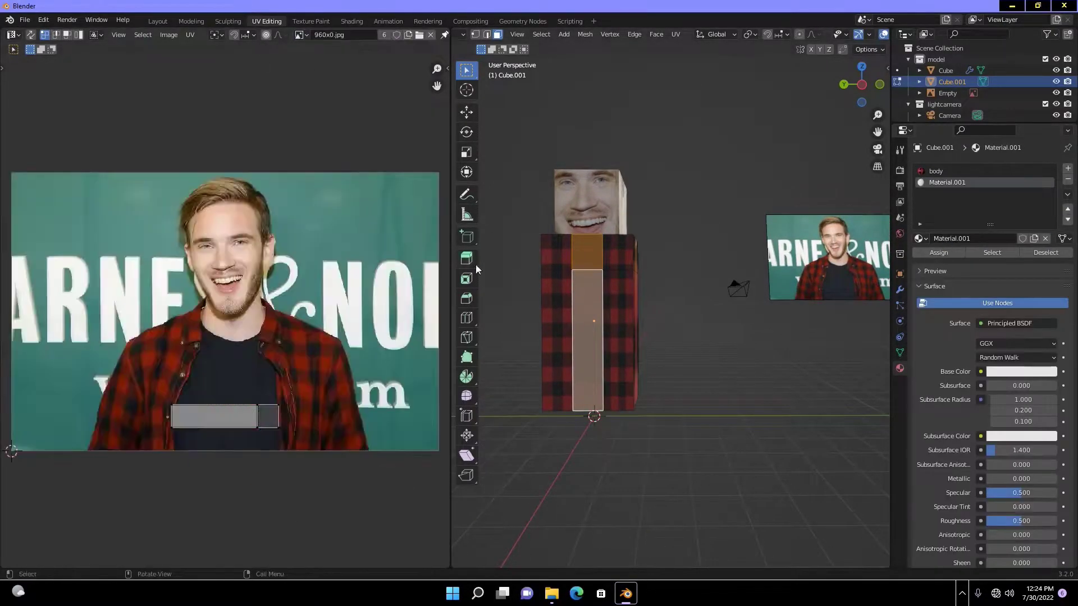
key("s")
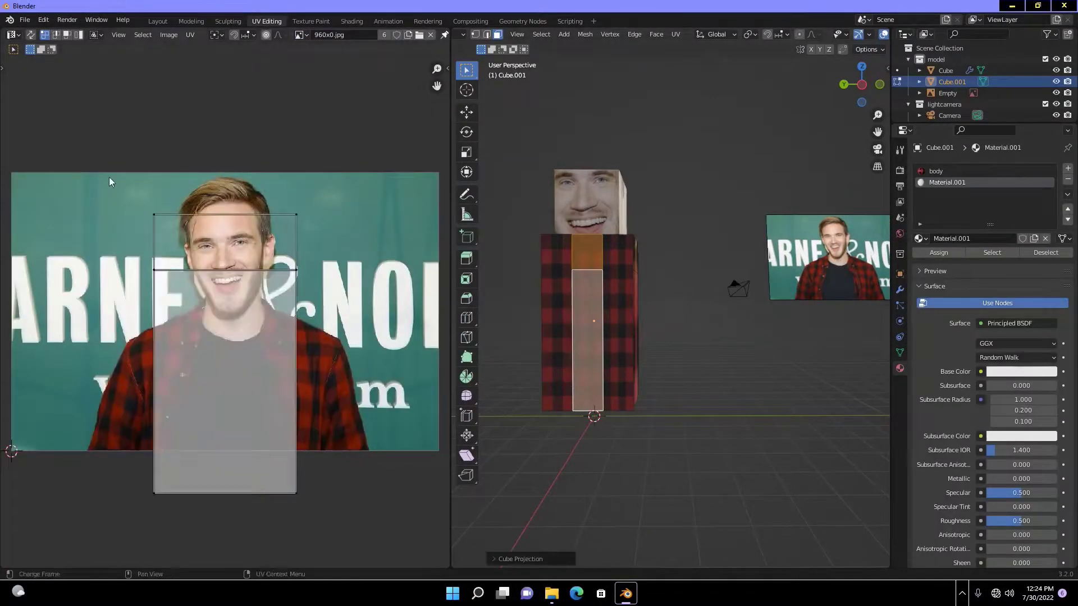
left_click(947, 260)
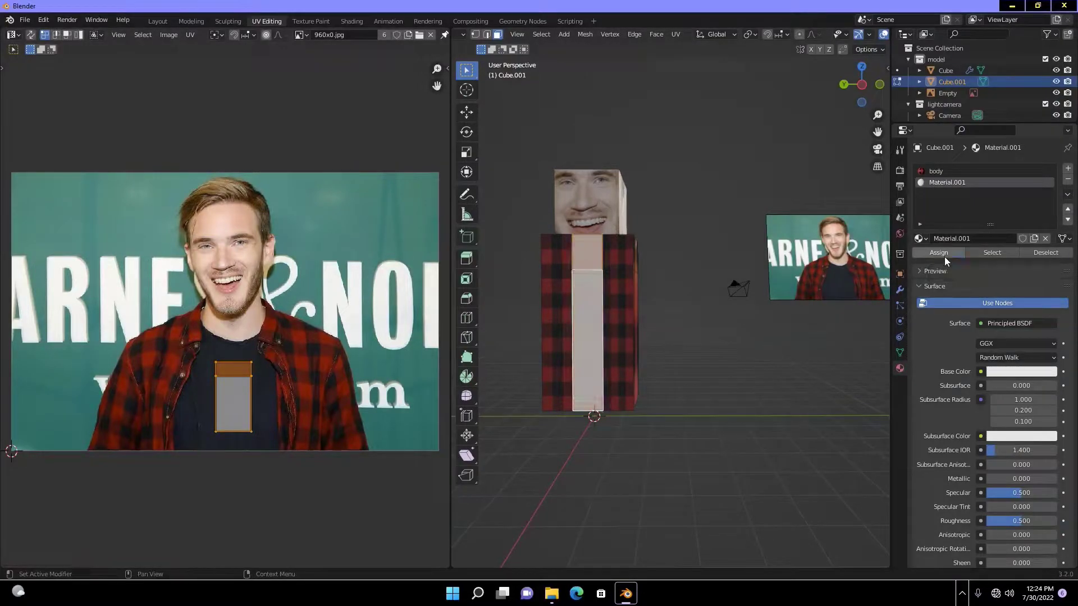
left_click(1022, 372)
left_click(158, 21)
left_click(1020, 436)
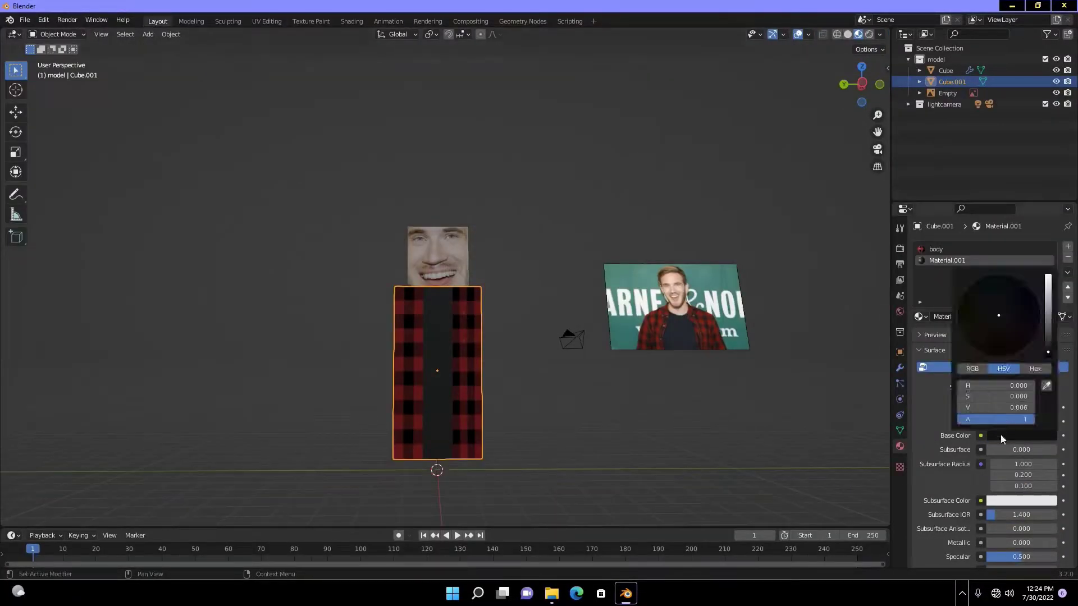
- Raise the body material's bump strength to 0.633
left_click(556, 280)
middle_click_drag(556, 281, 521, 320)
left_click(438, 337)
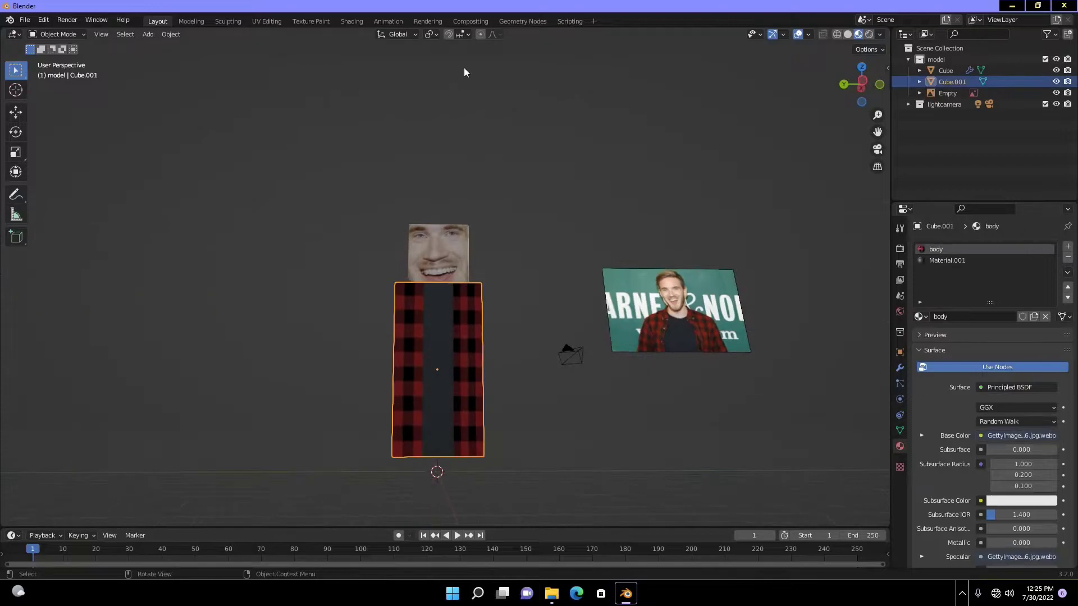
left_click(352, 21)
left_click(226, 492)
left_click_drag(378, 517, 395, 517)
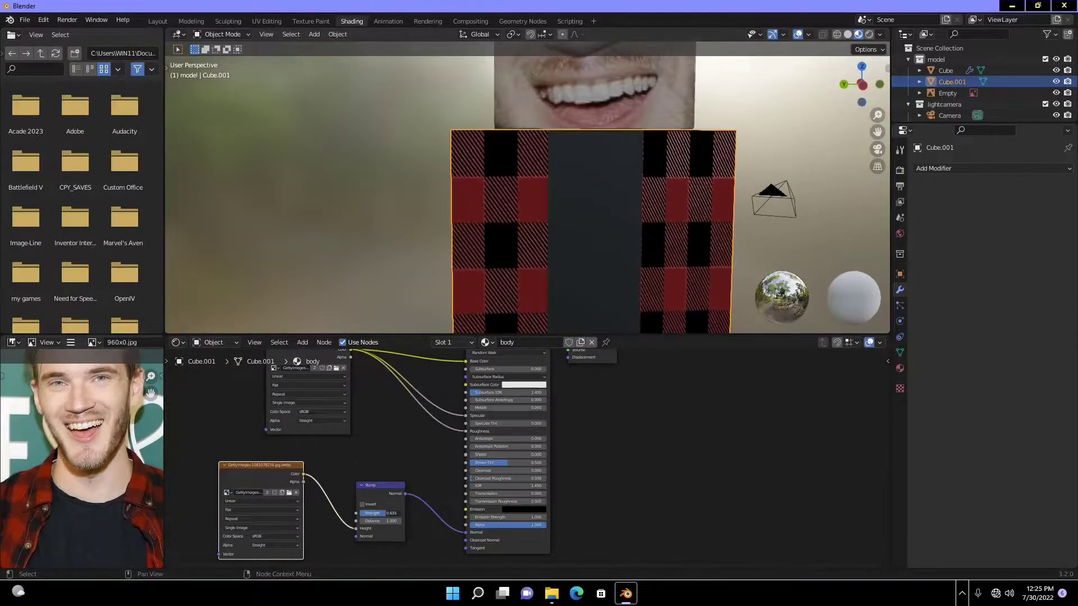
left_click(157, 21)
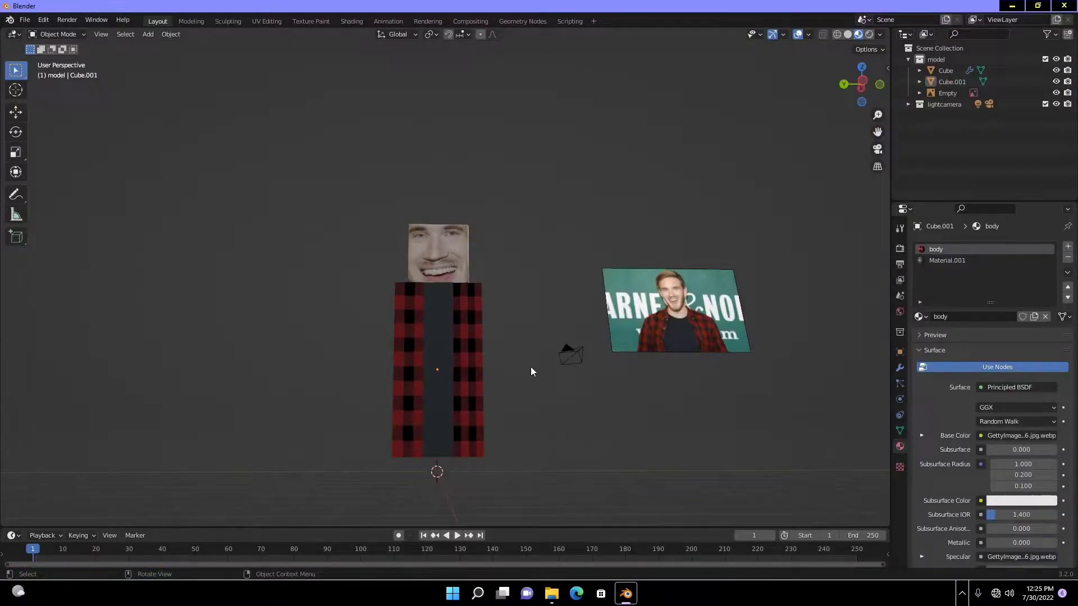
- Add a new cube for the arm and begin scaling it down
key("shift+a")
left_click(426, 330)
key("ctrl+KP_3")
key("g")
key("s")
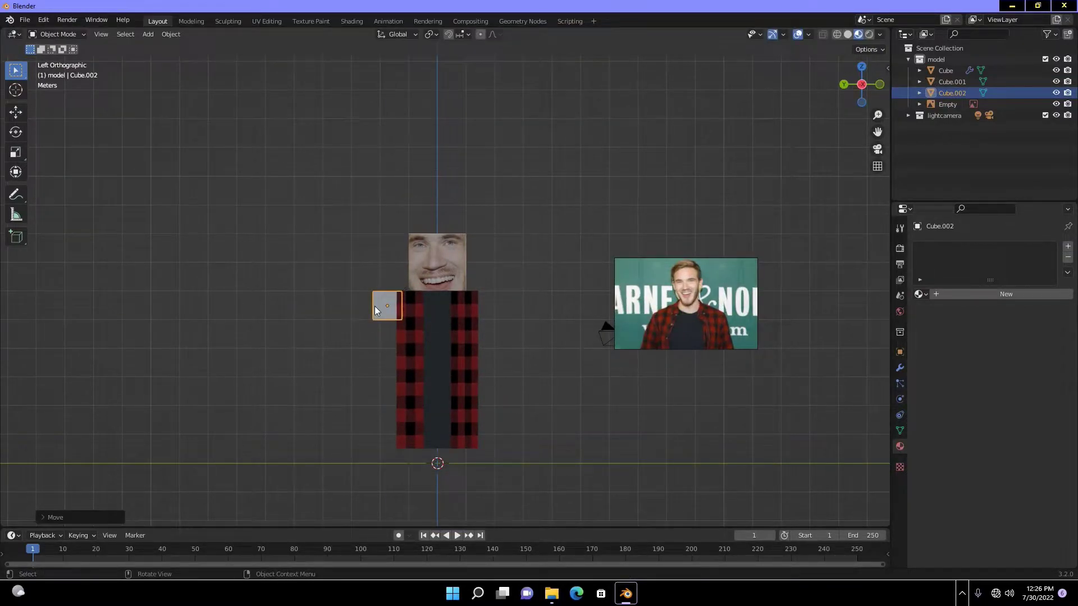
- Extrude the arm cube's face along Y and show textures in the viewport
key("Tab")
left_click(406, 348)
key("e")
key("y")
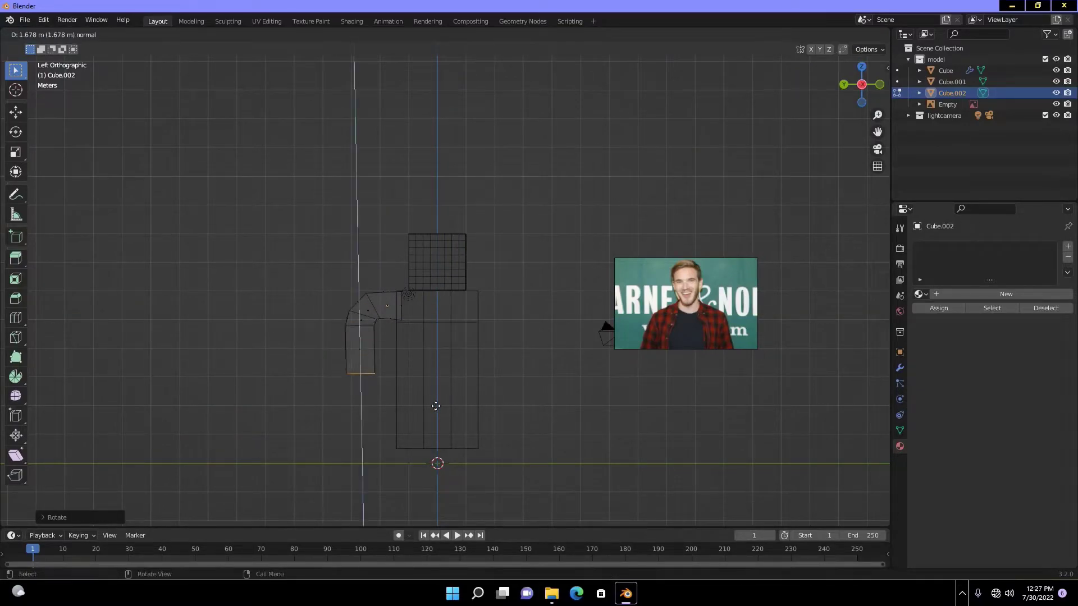
key("2")
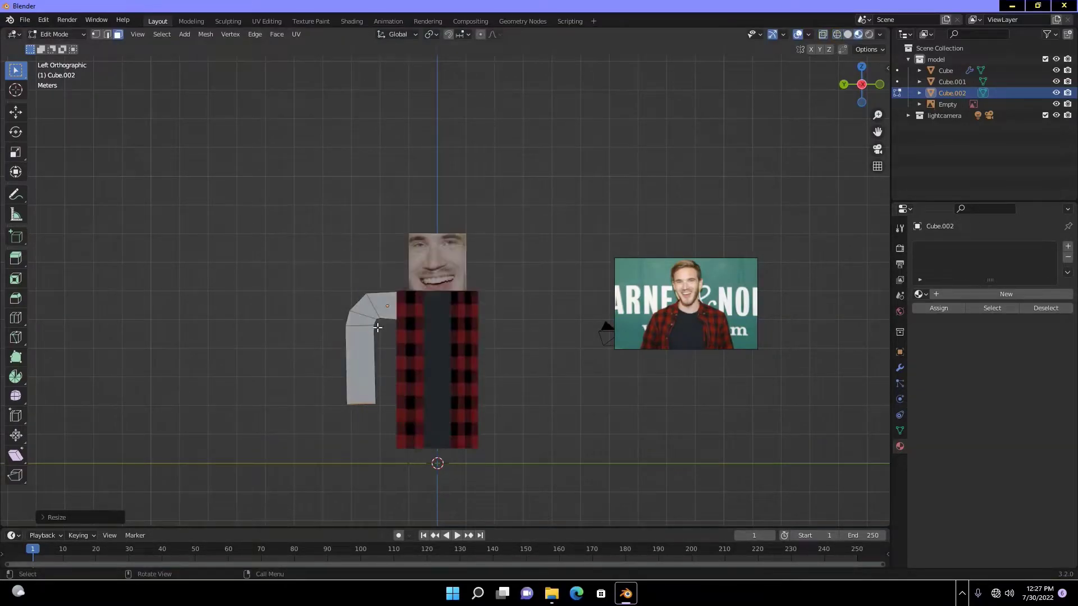
key("Tab")
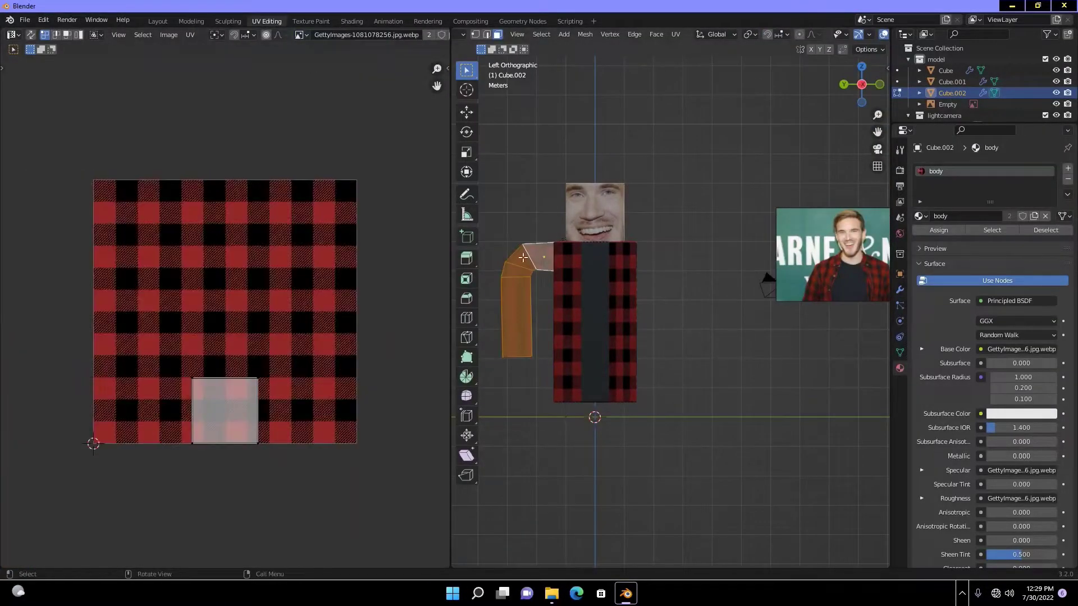
- Unwrap the arm and enlarge its UV island over the plaid texture
key("u")
left_click(540, 255)
key("s")
left_click(212, 101)
key("Tab")
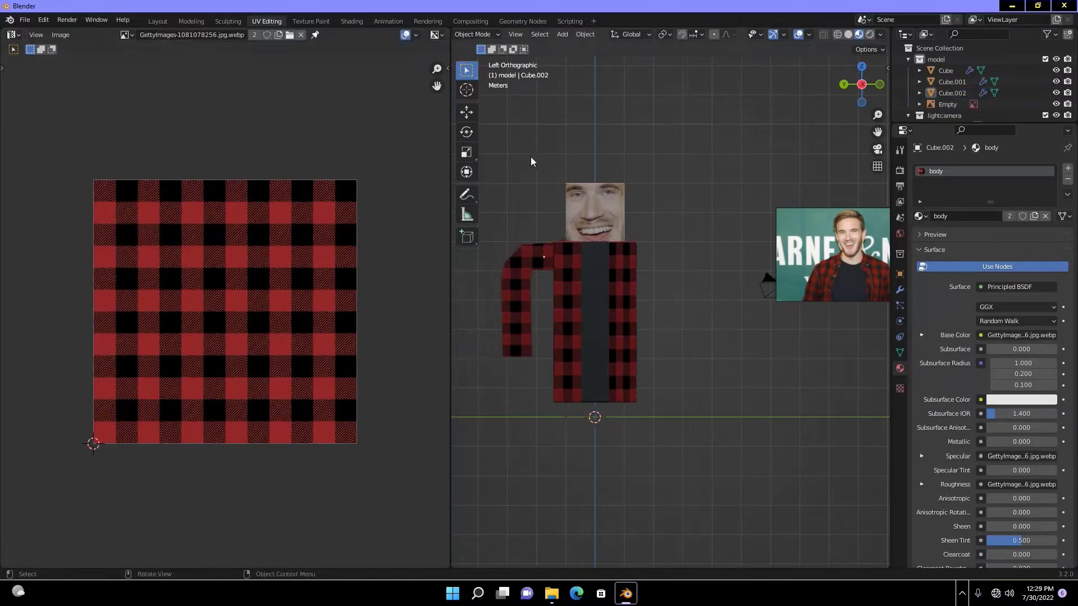
left_click(158, 20)
- Copy the plaid arm and move the copy along Y to the body's other side
left_click(359, 312)
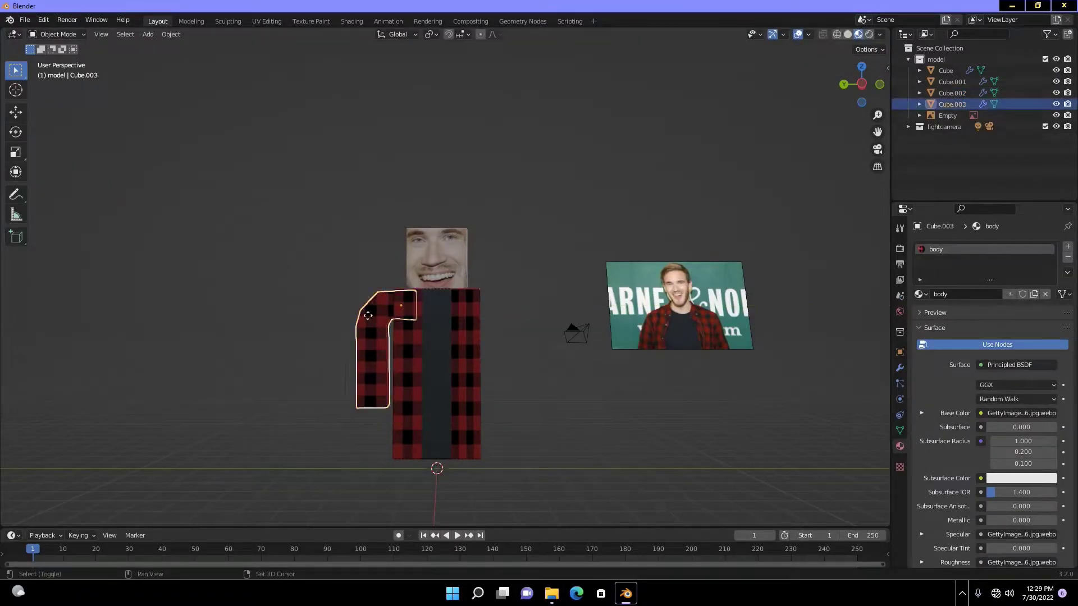
left_click(509, 315)
left_click(267, 20)
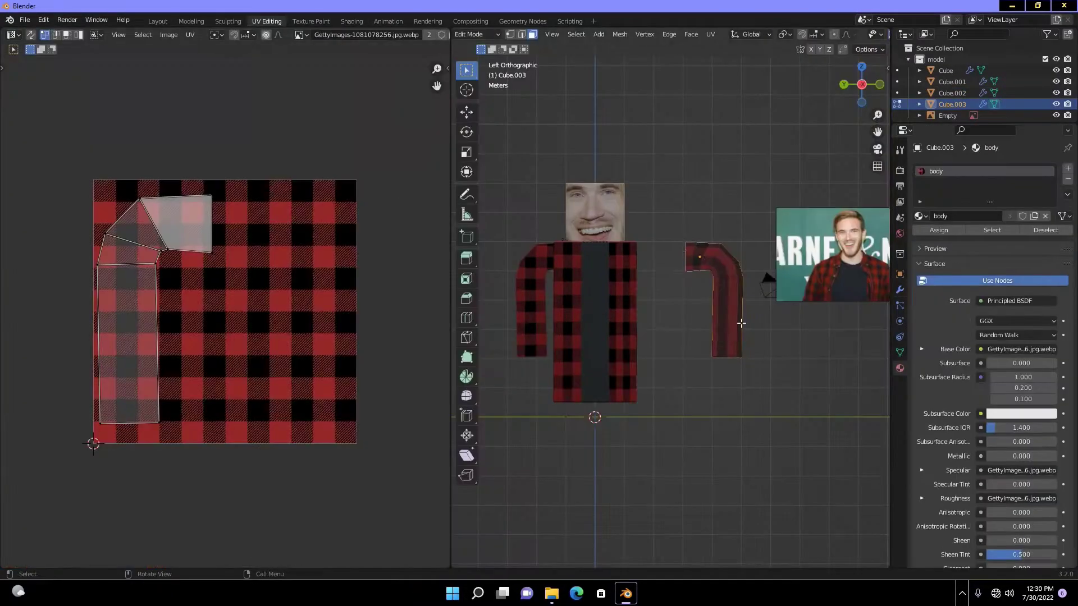
key("a")
key("Tab")
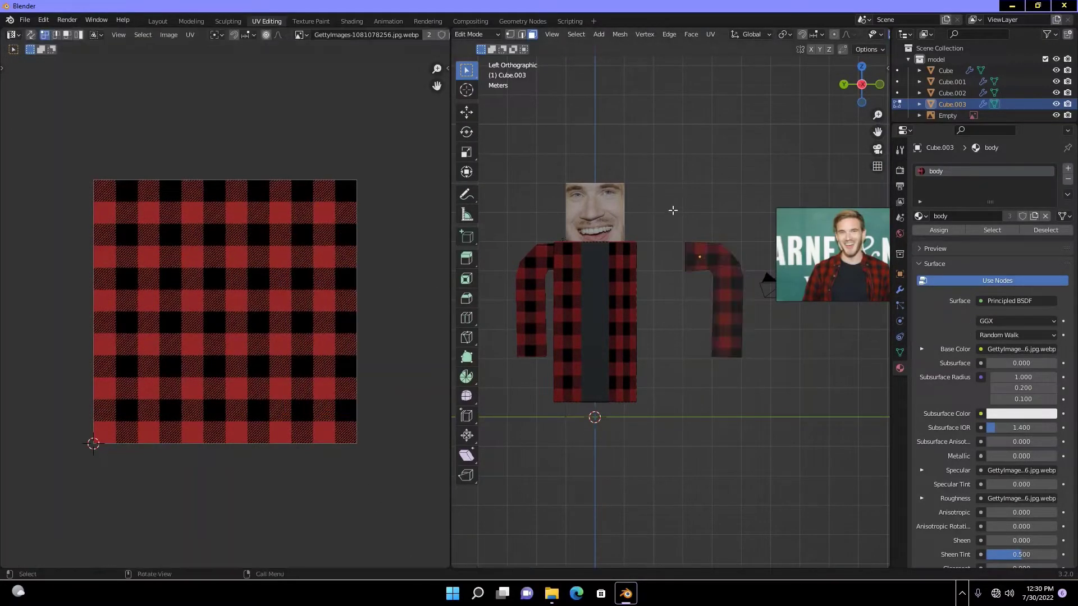
key("g")
key("y")
left_click(673, 357)
- Add a Bump node to the body material, link its Normal, and shift the reference photo right
left_click(595, 337)
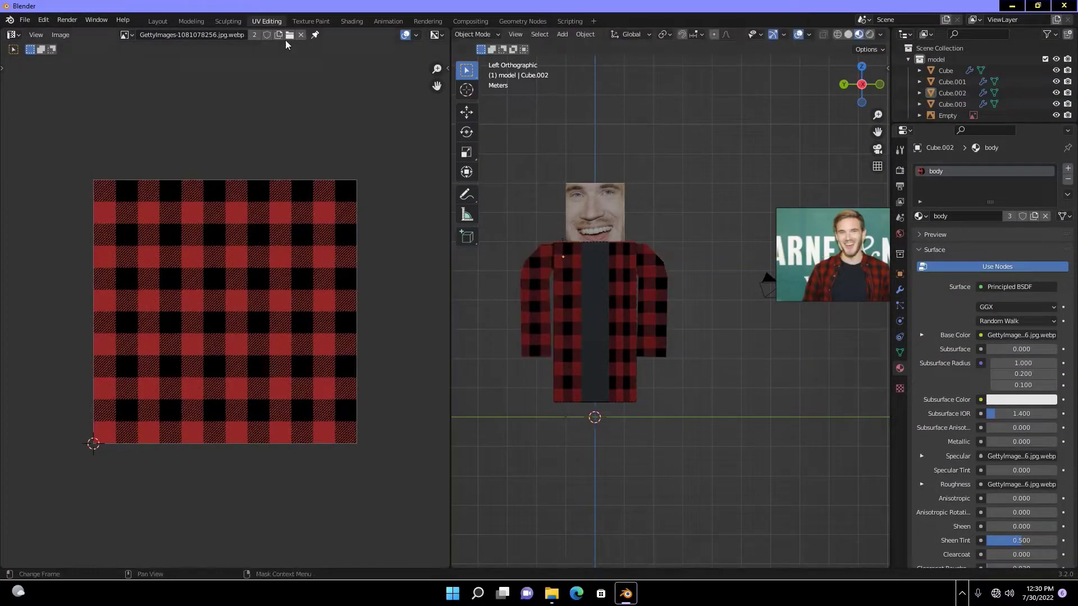
left_click(158, 21)
key("Tab")
left_click(352, 20)
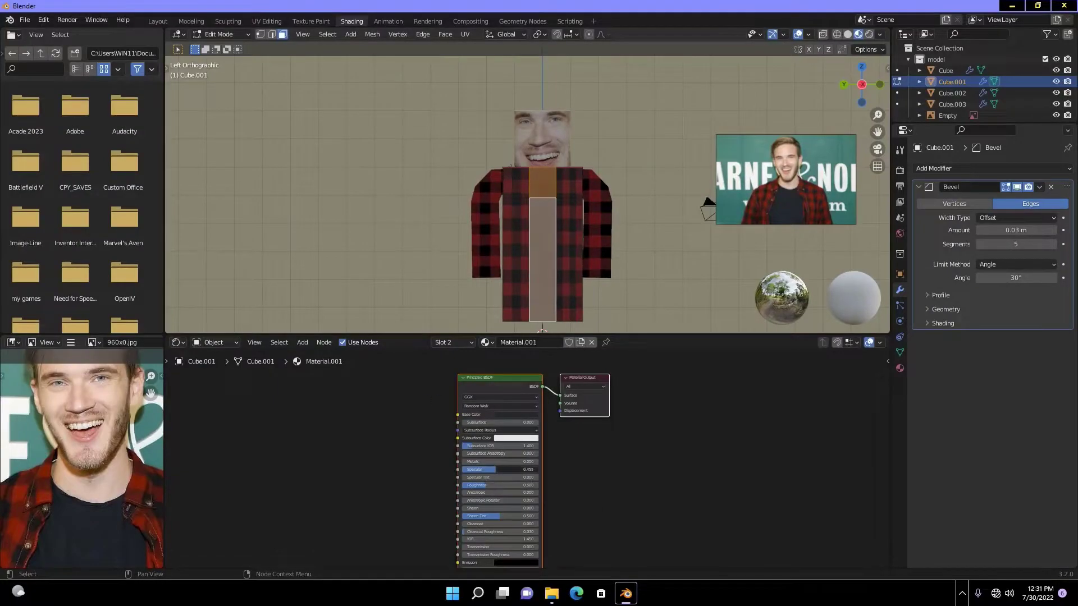
key("shift+a")
type("bump")
key("Return")
left_click(385, 449)
left_click_drag(410, 431, 459, 525)
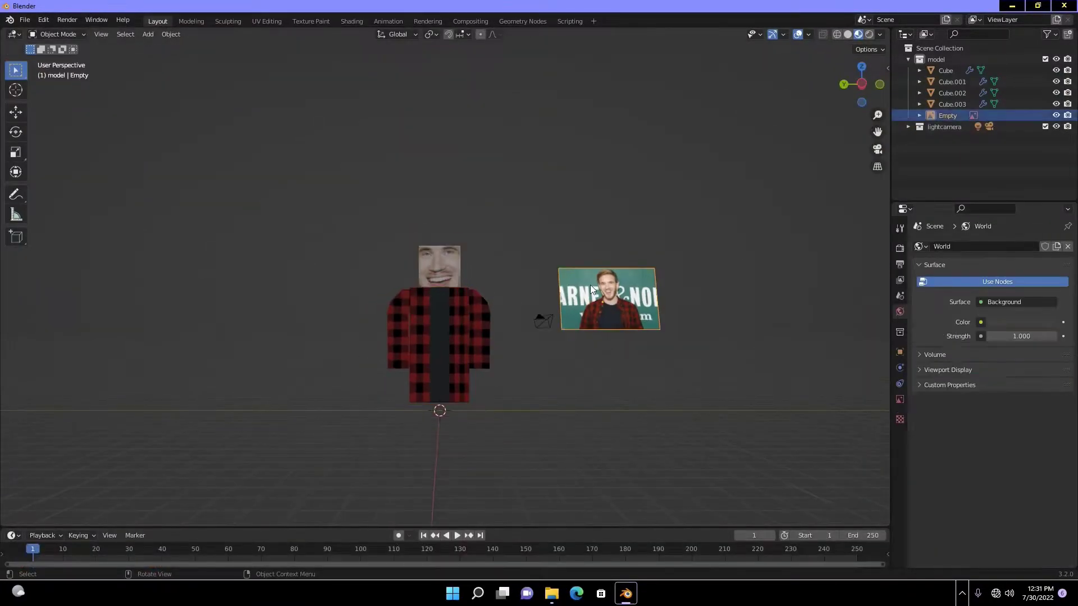
left_click_drag(593, 289, 699, 289)
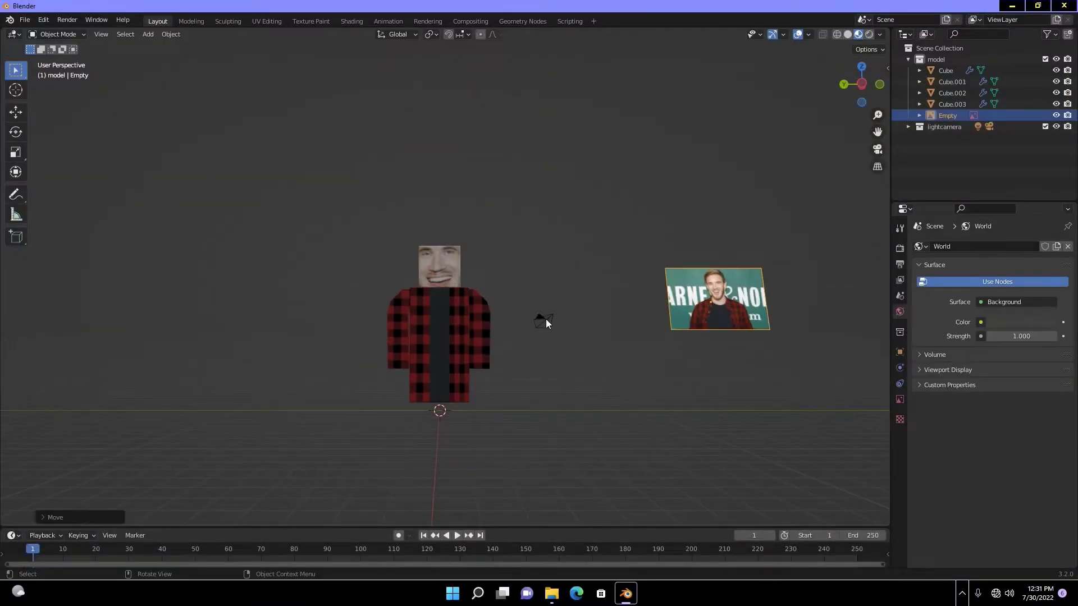
key("shift+a")
- Add a plane, rotate it upright on X and enlarge it behind the character
left_click(442, 228)
key("r")
key("x")
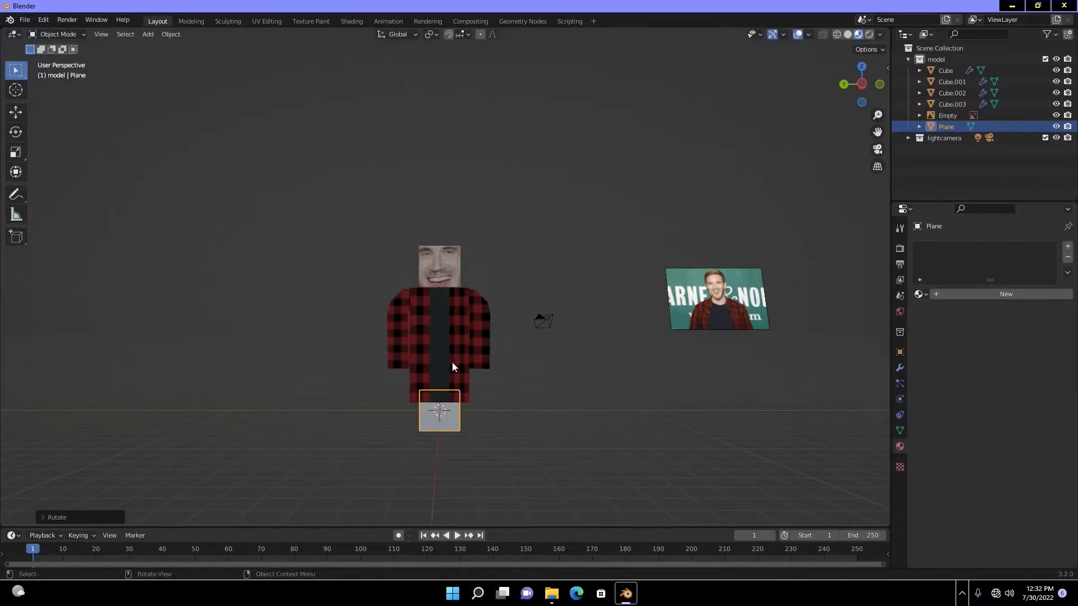
left_click(277, 173)
left_click_drag(718, 298, 868, 310)
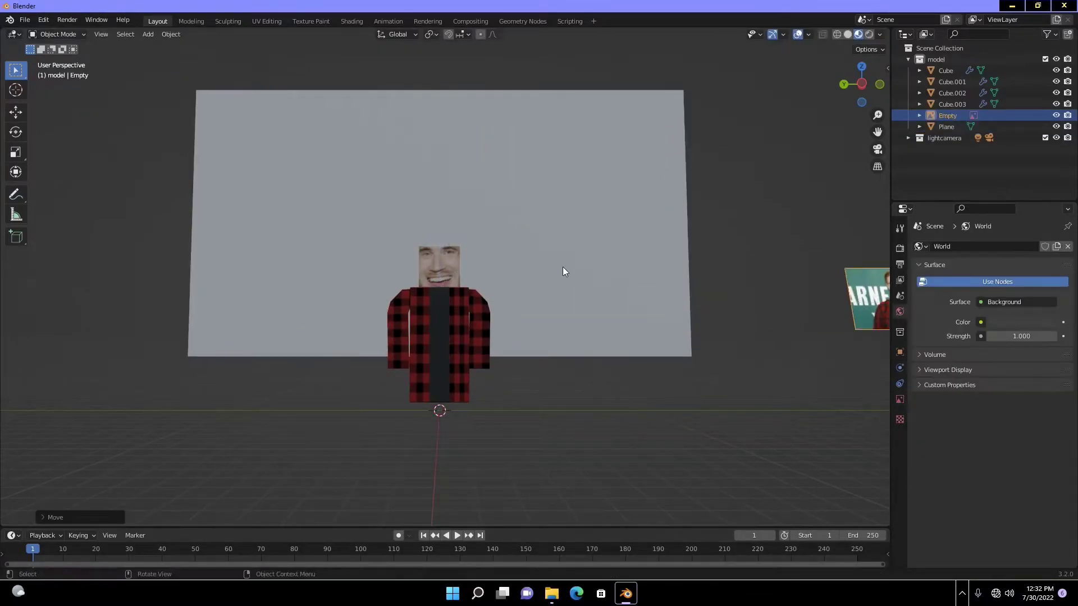
scroll(805, 305, "up", 2)
scroll(806, 304, "down", 3)
mouse_move(678, 298)
middle_mouse_down()
mouse_move(489, 362)
mouse_move(526, 283)
middle_mouse_up()
left_click(490, 362)
- Give the plane a new material whose Base Color comes from a 960x0.jpg Image Texture
left_click(1006, 294)
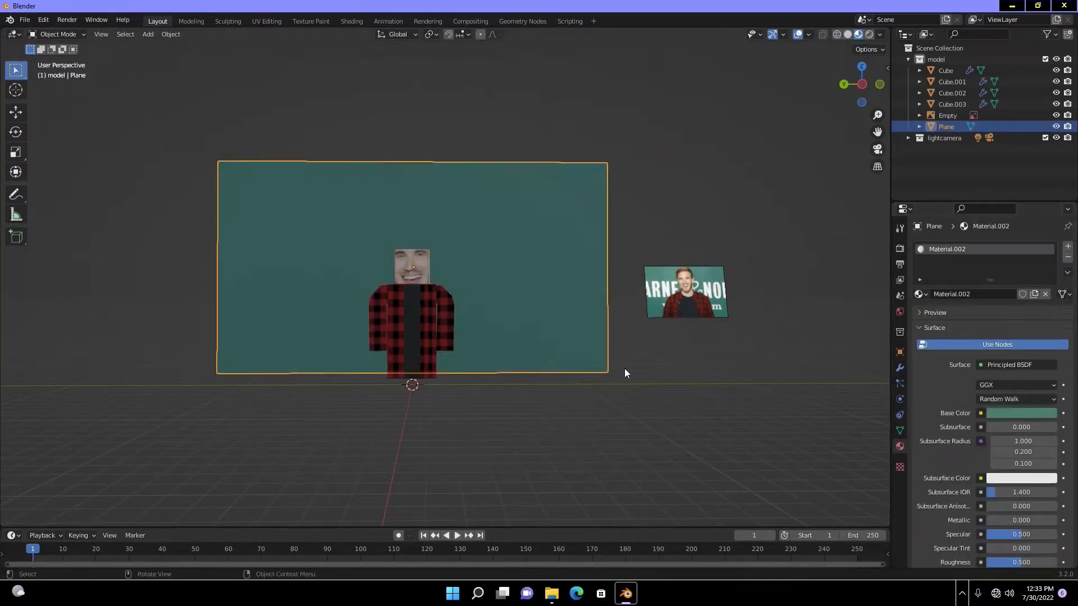
left_click(351, 21)
key("shift+a")
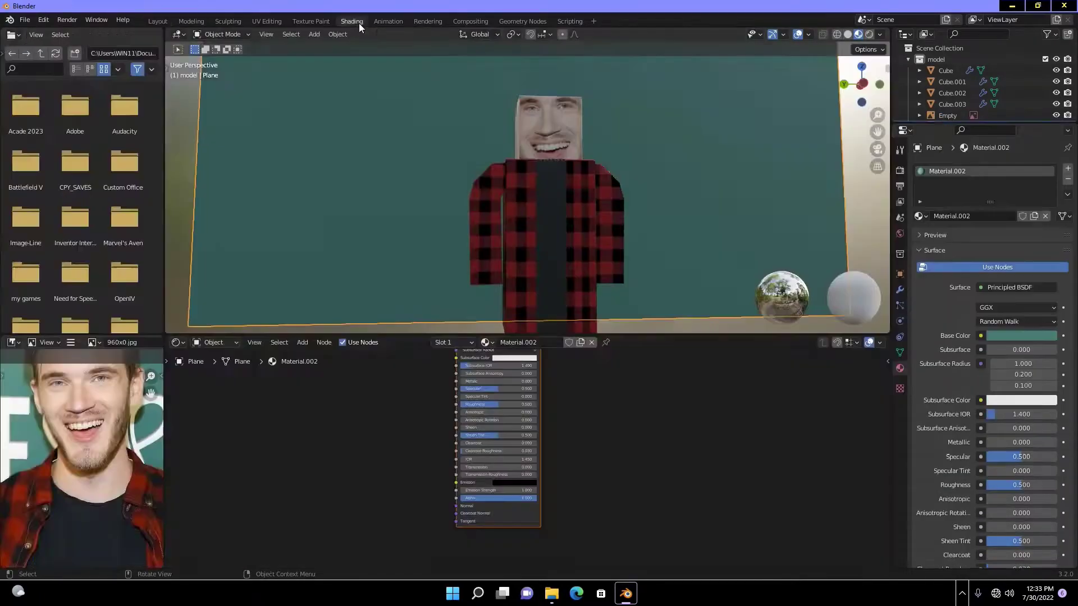
left_click(483, 291)
left_click(344, 433)
left_click_drag(420, 415, 450, 439)
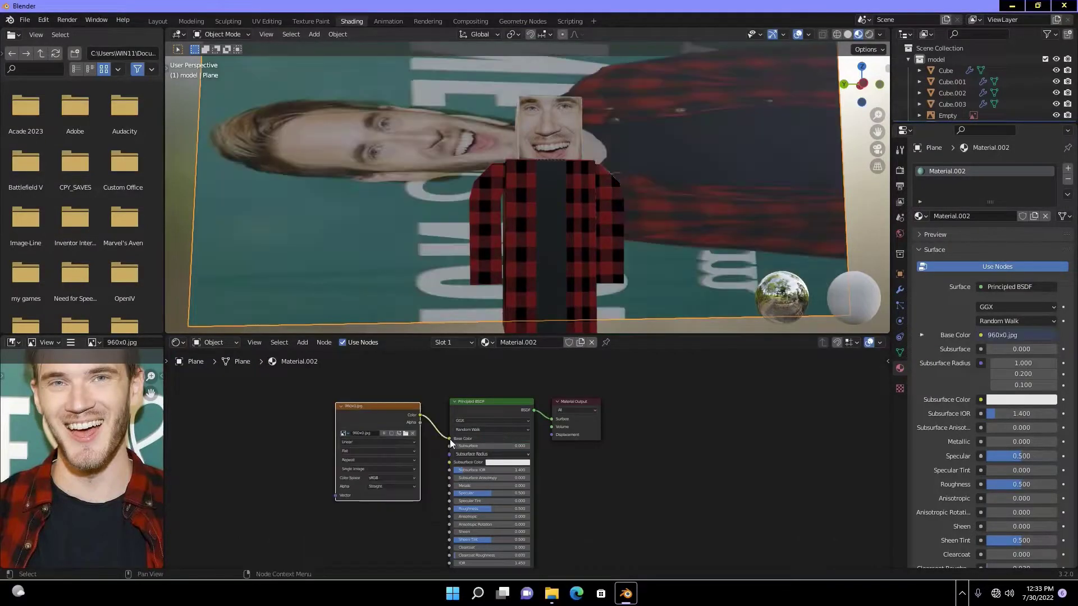
- Project the plane's UVs from view and scale the island to fill the photo
left_click(266, 21)
left_click(301, 34)
left_click(337, 61)
key("u")
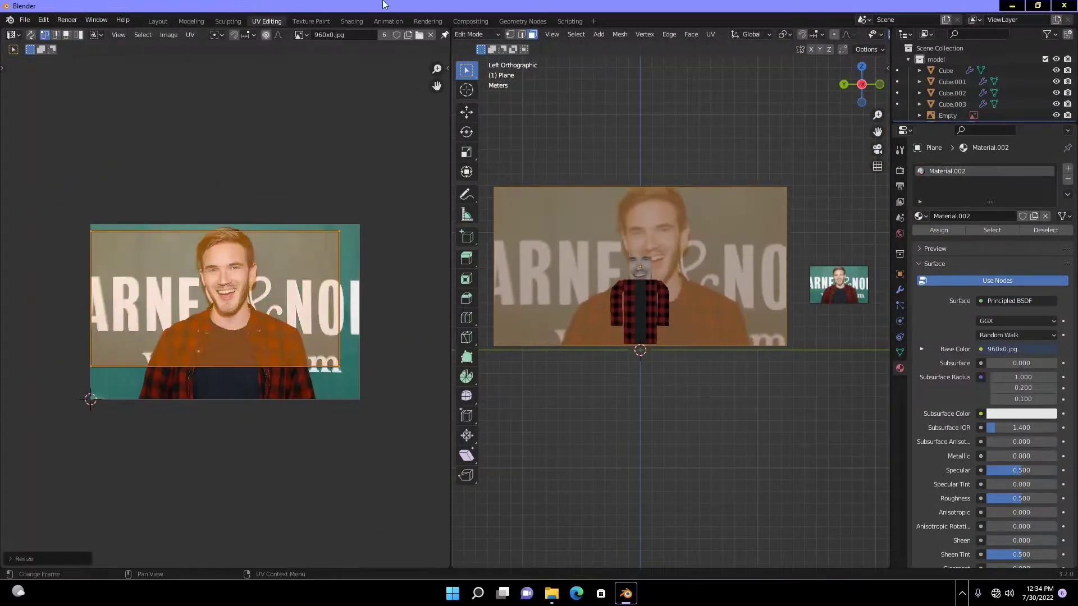
key("s")
left_click(365, 230)
key("g")
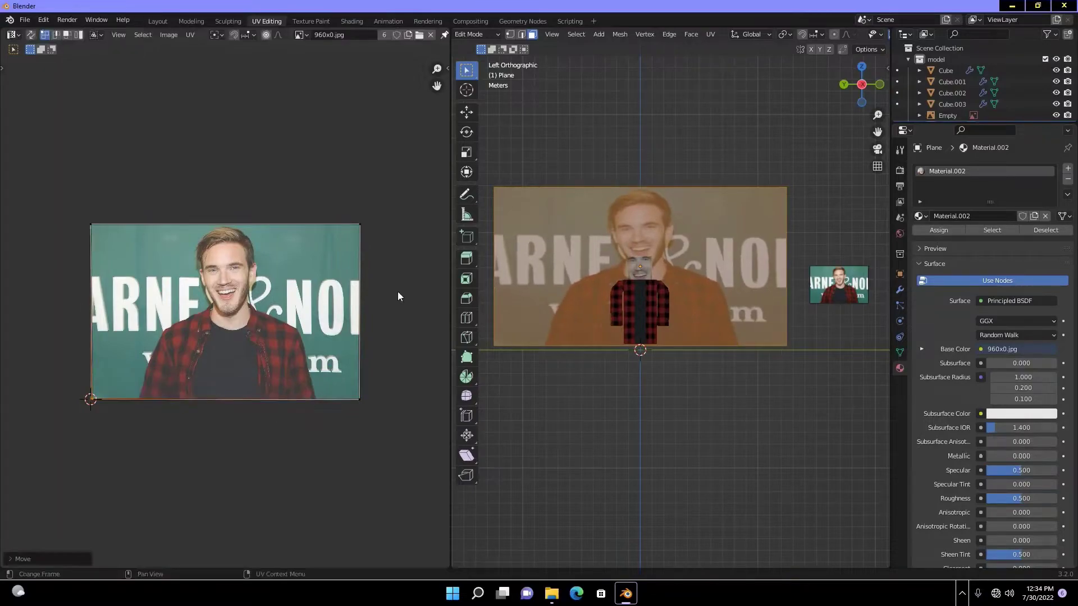
- Link the photo to Specular and Roughness and add a second image node plus another linked node
left_click(352, 20)
left_click_drag(401, 386, 466, 413)
left_click_drag(402, 386, 466, 425)
key("shift+d")
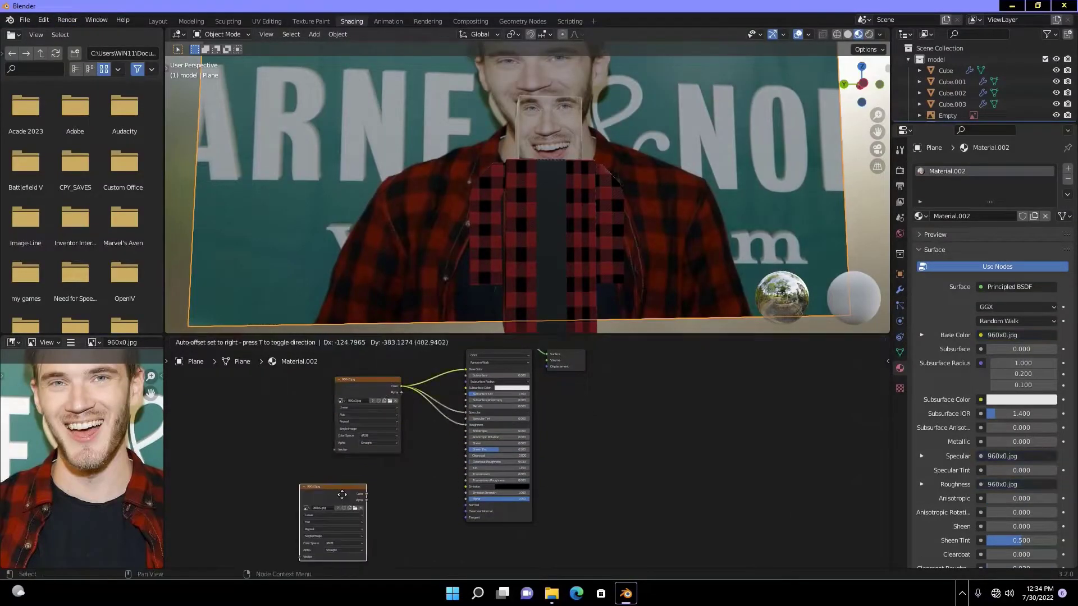
left_click(320, 522)
key("shift+a")
left_click(421, 500)
left_click(158, 21)
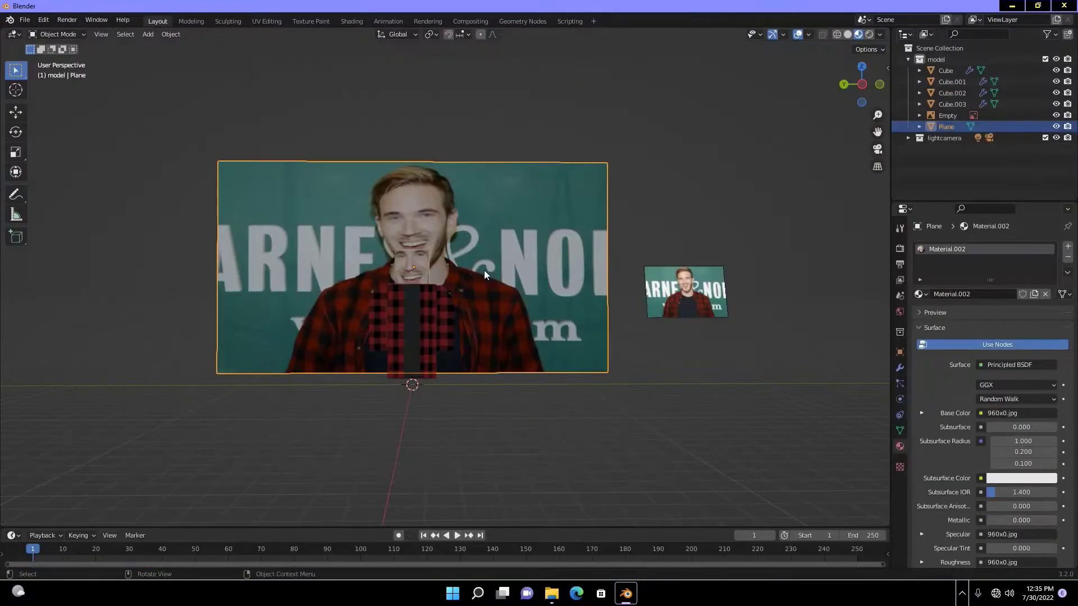
- Enlarge the four character cubes and widen the backdrop plane along X
left_click(428, 315)
key("s")
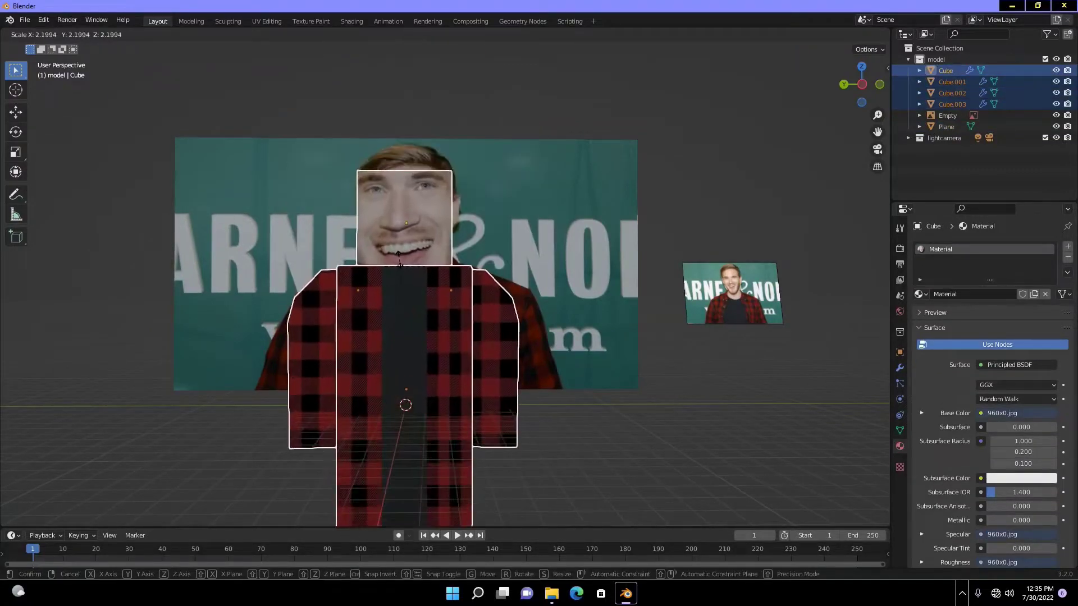
scroll(396, 262, "down", 2)
left_click(464, 161)
left_click(484, 212)
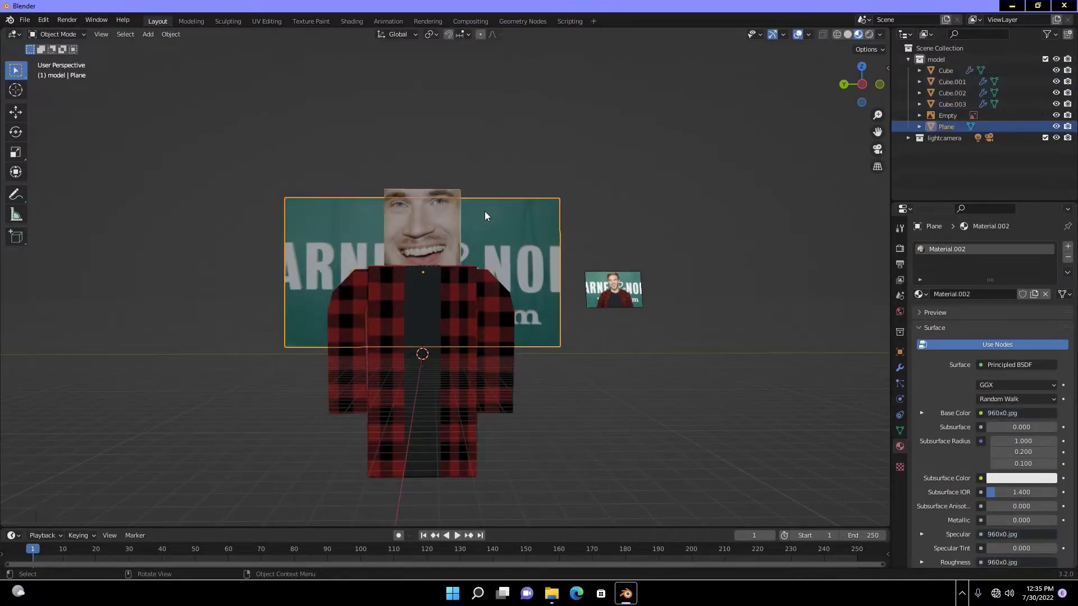
key("s")
key("x")
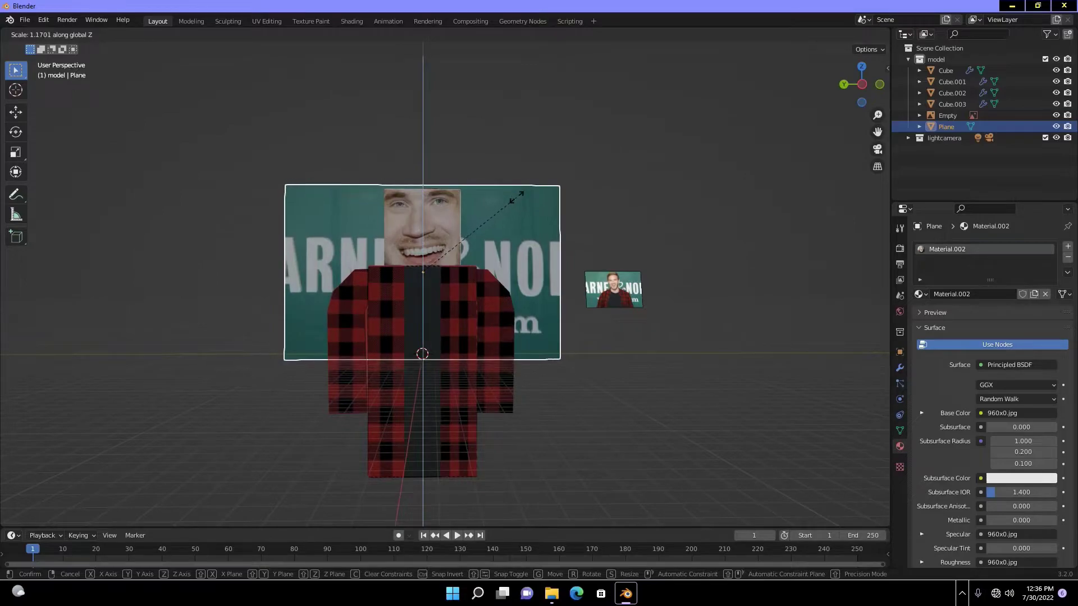
left_click(517, 197)
- Frame the figure through the camera, reposition it, and set focal length to about 82 mm
key("KP_0")
left_click(669, 410)
left_click_drag(1016, 300, 1056, 301)
key("g")
left_click(303, 319)
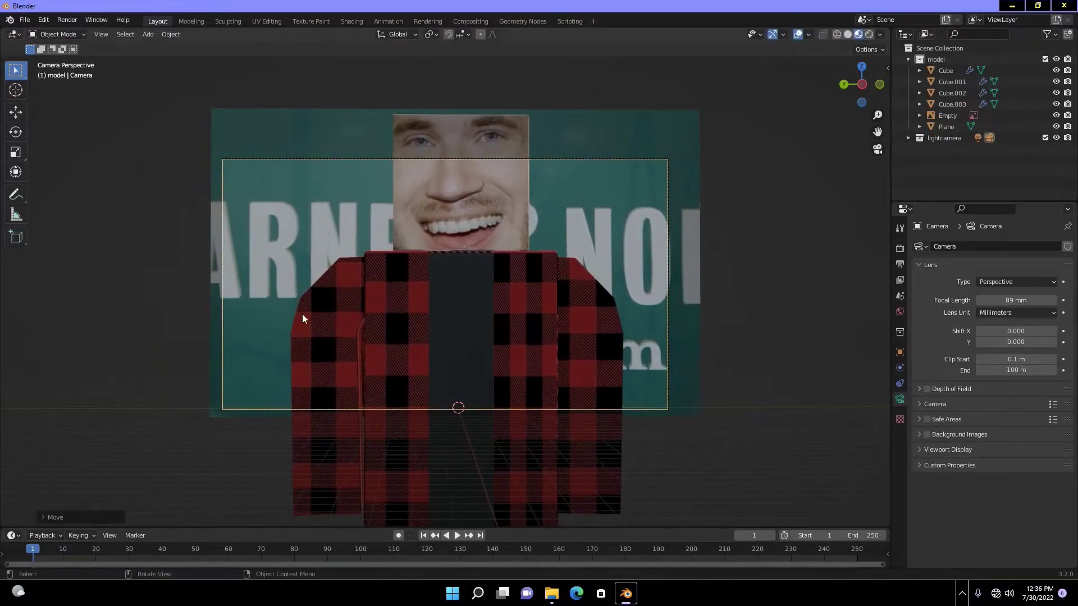
mouse_move(1054, 303)
left_mouse_down()
mouse_move(1033, 304)
mouse_move(1063, 306)
left_mouse_up()
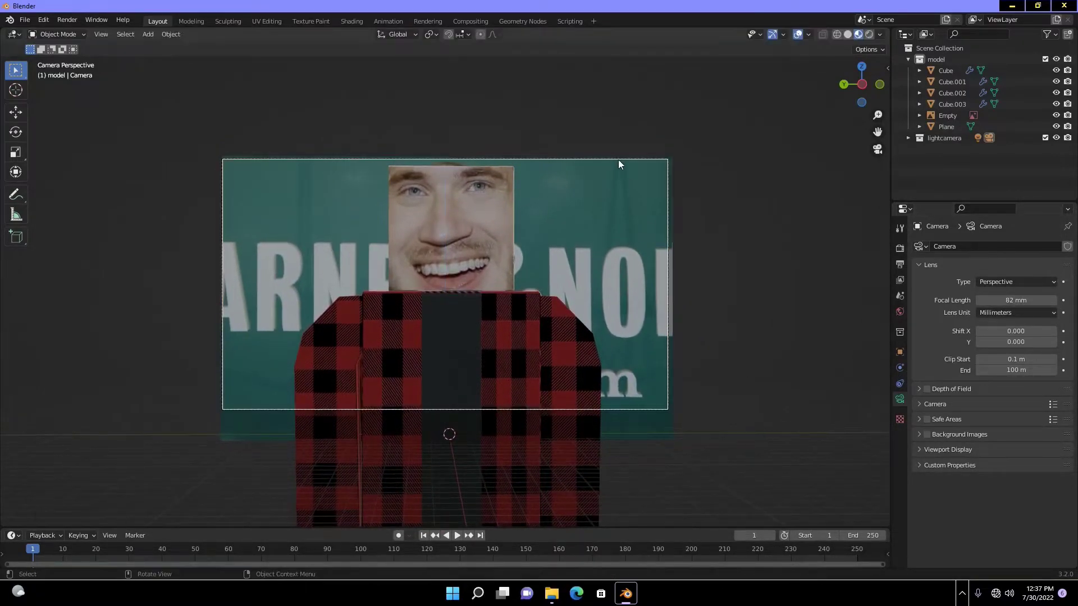
- Switch the viewport to rendered shading and the render engine to Cycles
left_click(869, 34)
left_click(900, 247)
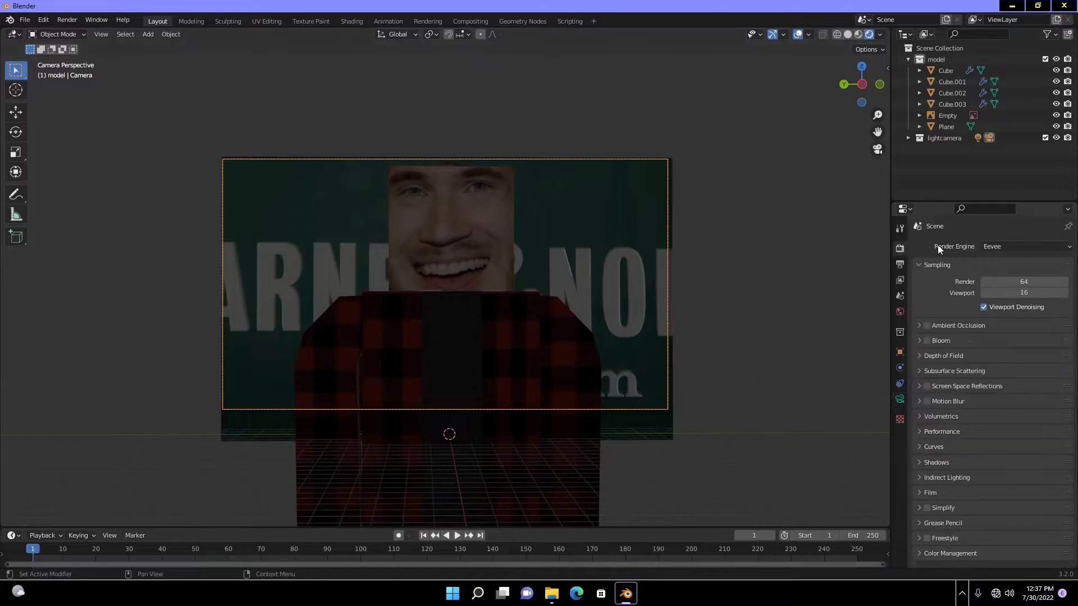
left_click(1026, 247)
left_click(1005, 272)
scroll(955, 477, "down", 3)
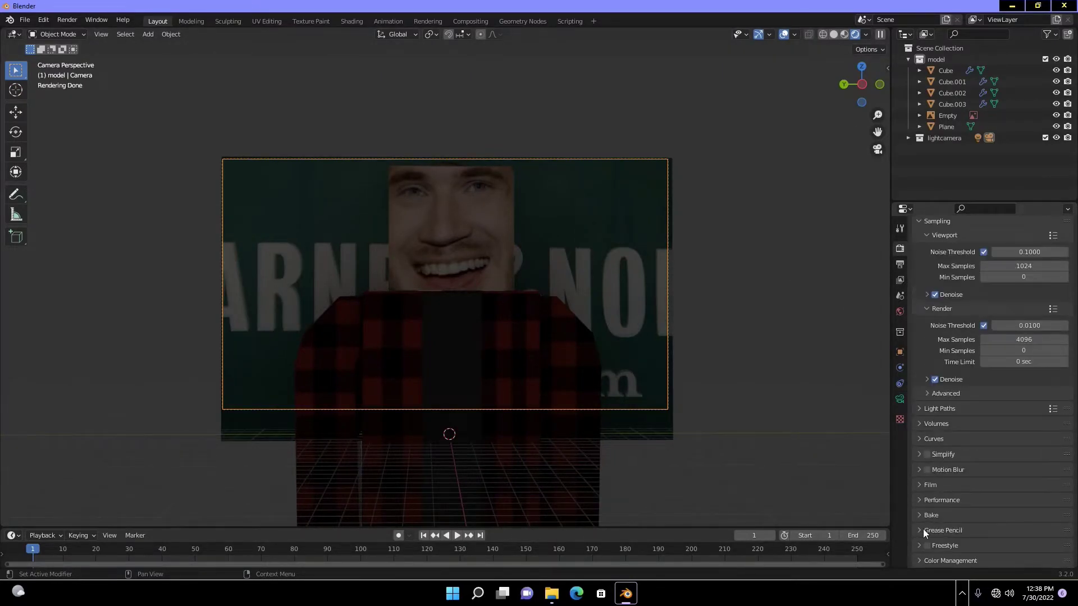
- Set the world Color to an Environment Texture using the quarry HDRI from the D drive hdri folder
left_click(900, 312)
left_click(981, 317)
left_click(748, 367)
left_click(1039, 331)
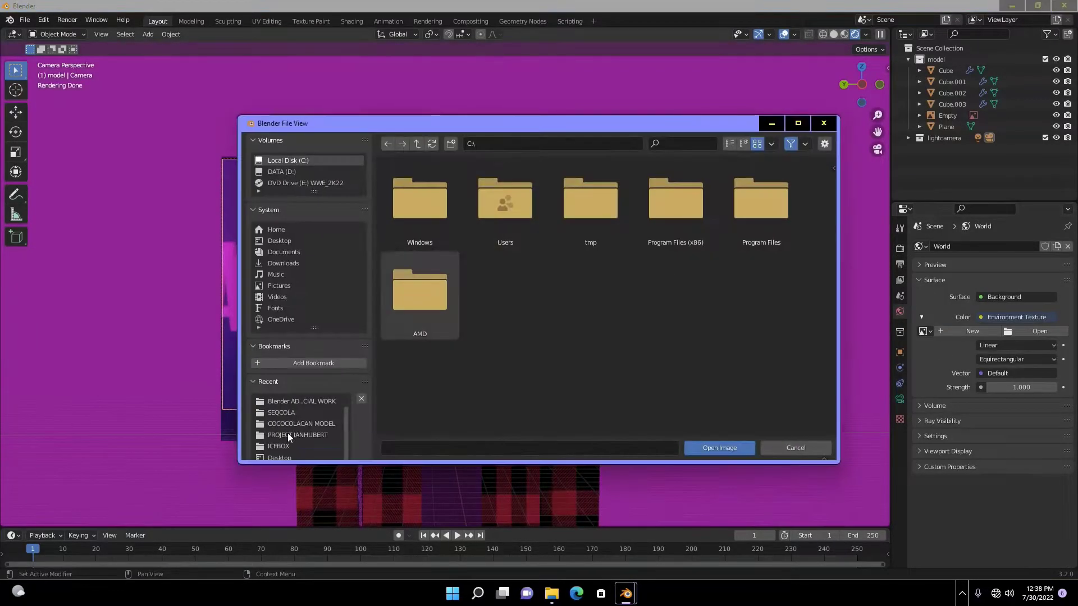
left_click(288, 413)
left_click(297, 446)
left_click(281, 171)
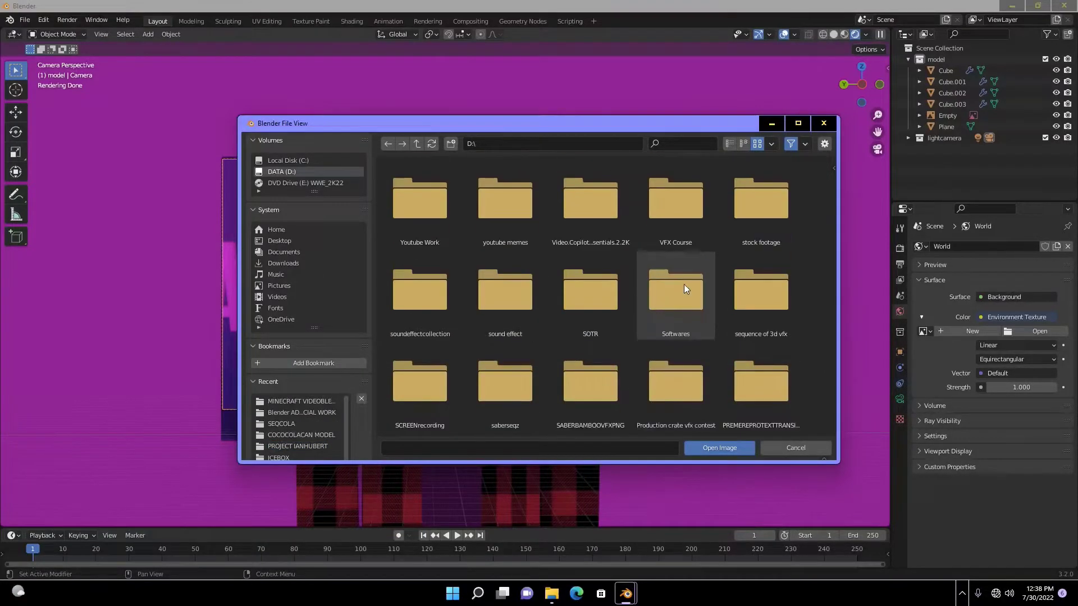
scroll(684, 284, "down", 5)
double_click(651, 351)
double_click(435, 220)
left_click(900, 248)
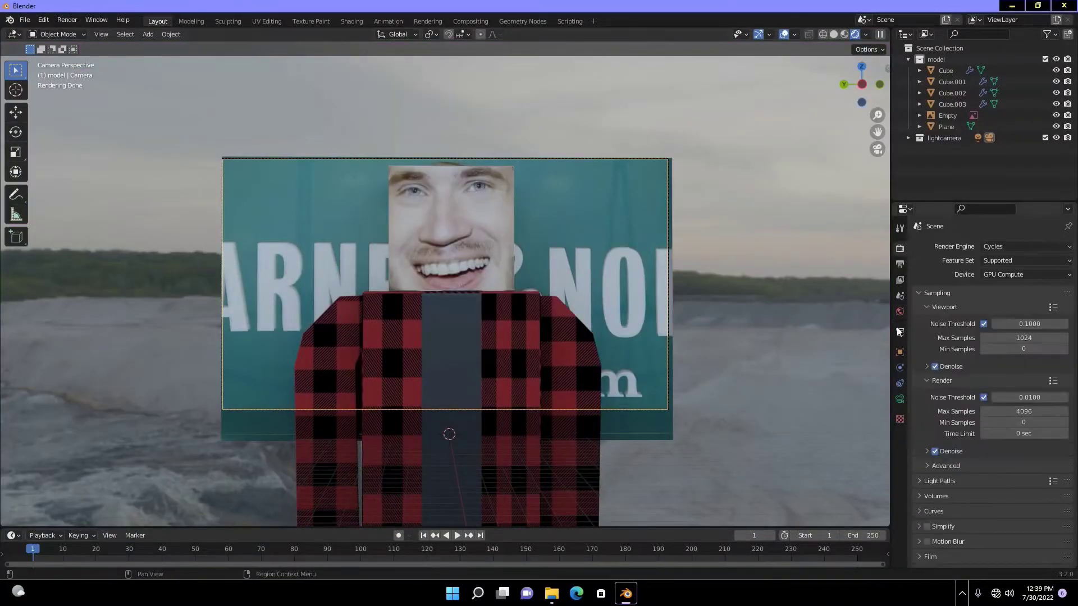
left_click(900, 280)
- Enable Transparent under the render Film settings
left_click(900, 249)
scroll(989, 393, "down", 10)
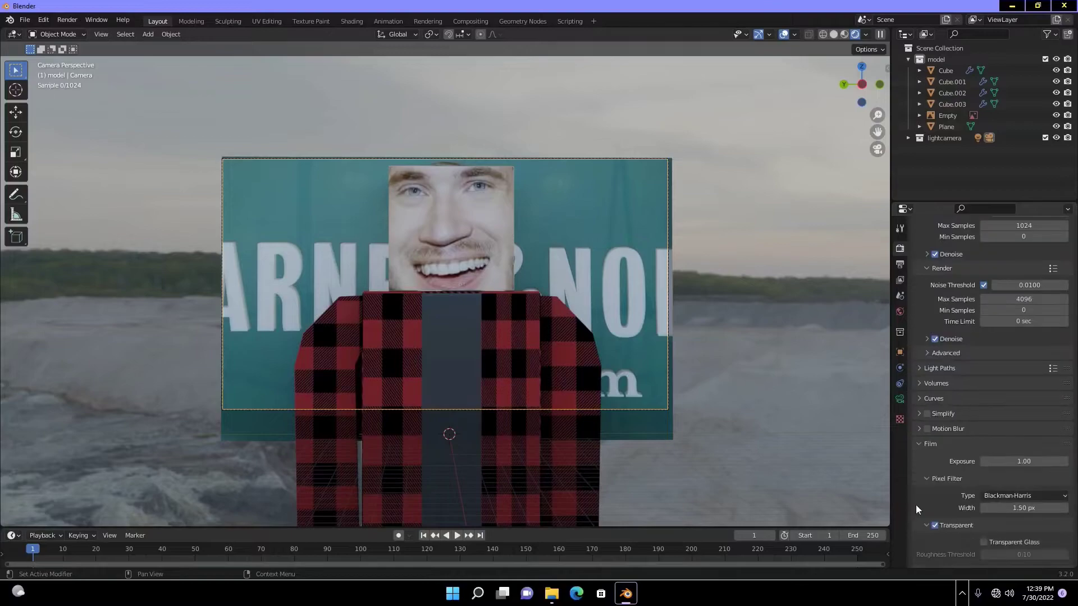
left_click(935, 526)
middle_click_drag(427, 314, 598, 232)
- Select the backdrop's top strip face and project its UVs from view
key("z")
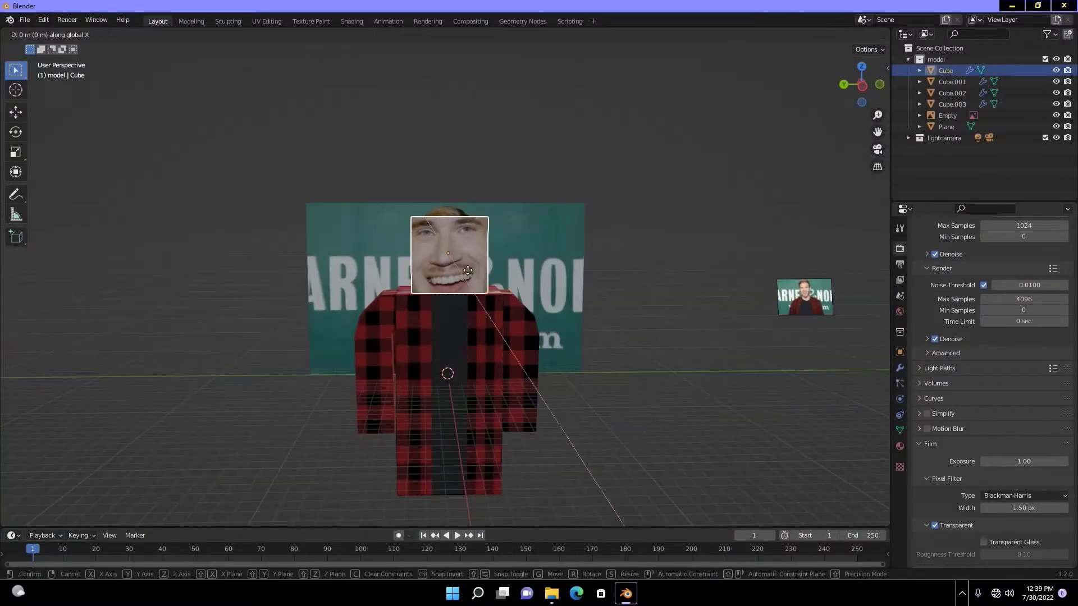
left_click(449, 258)
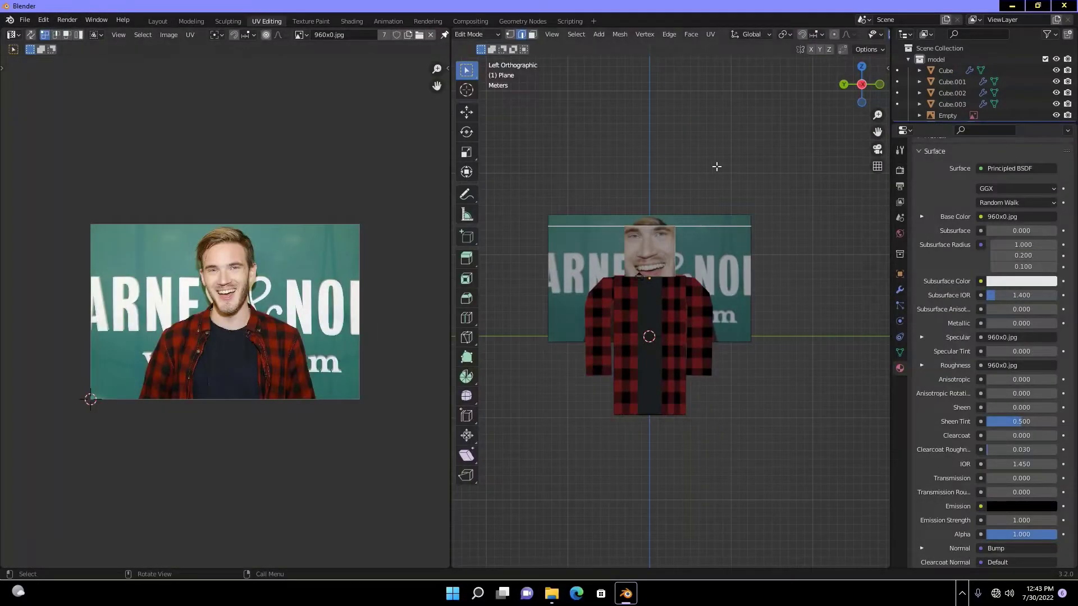
left_click(532, 34)
left_click(621, 221)
key("u")
left_click(647, 252)
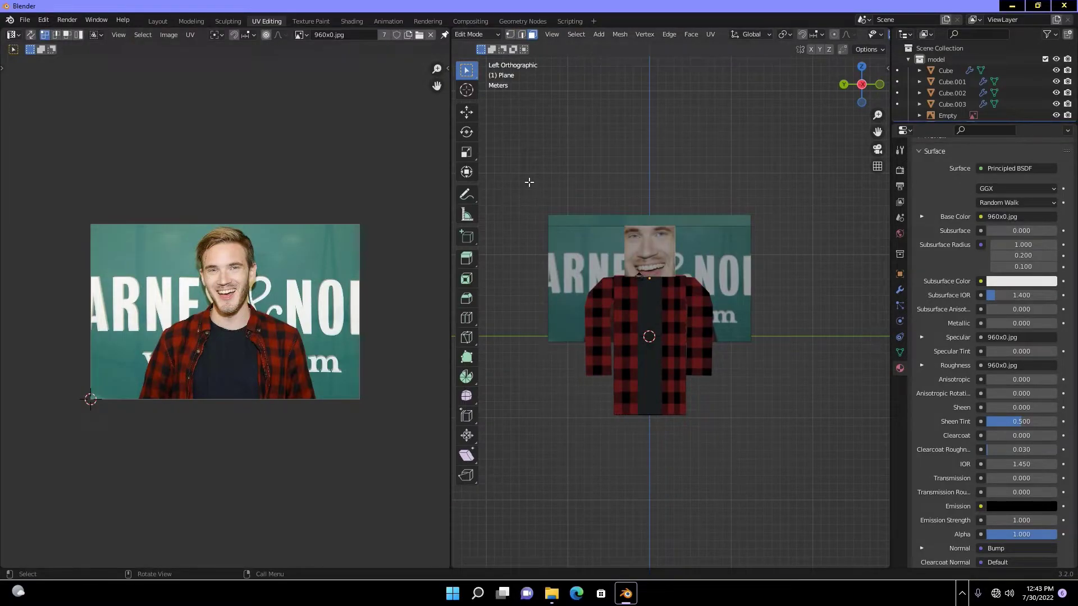
- Move the strip's UVs onto the photo, then return to object mode in Layout's camera view
scroll(252, 247, "up", 2)
scroll(253, 247, "up", 1)
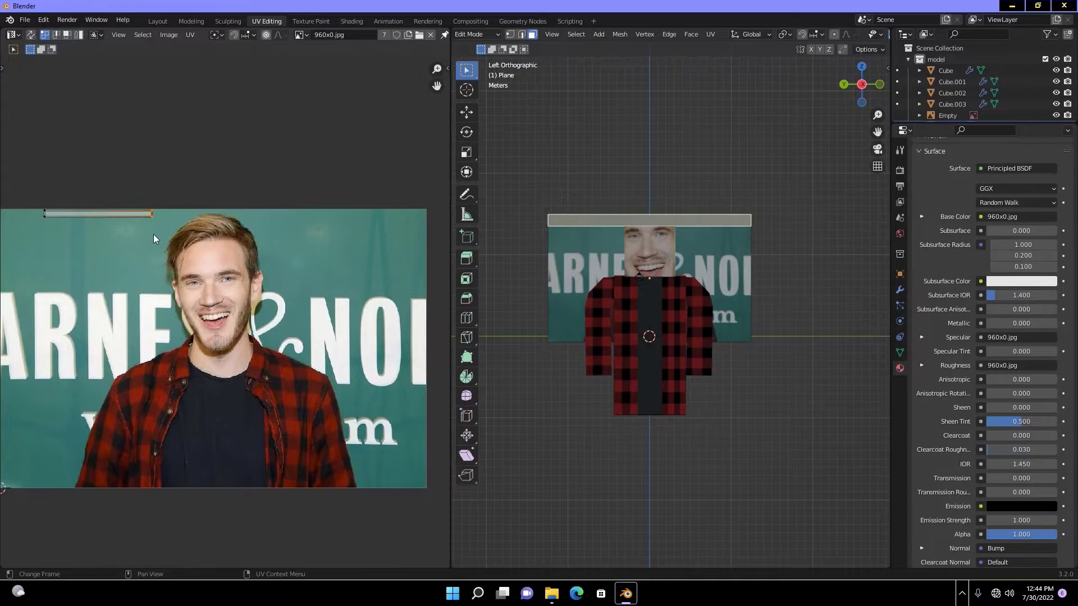
key("g")
left_click(445, 240)
scroll(341, 262, "down", 1)
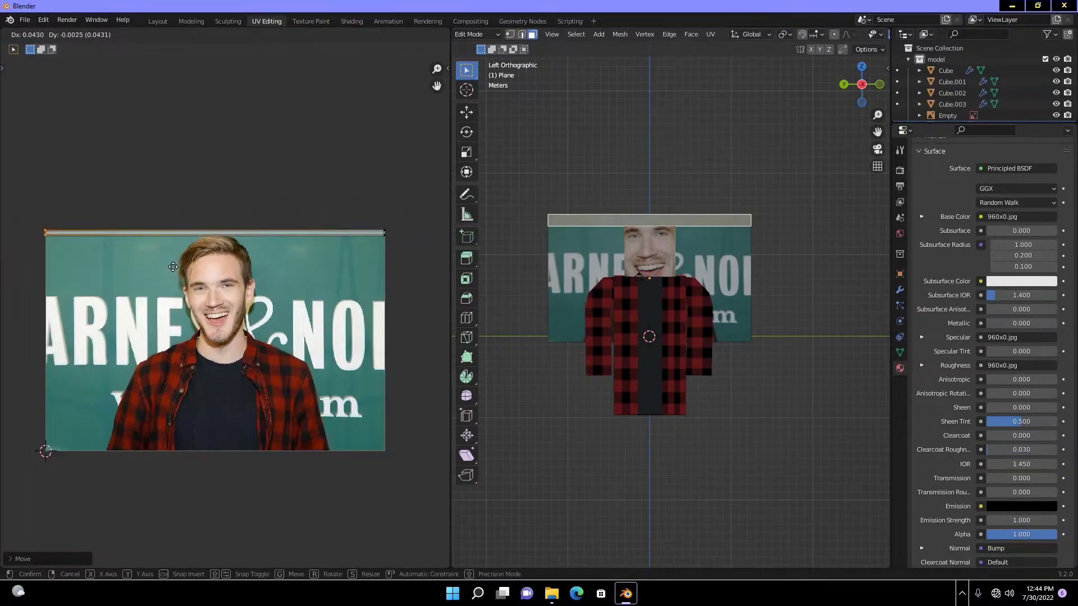
key("Tab")
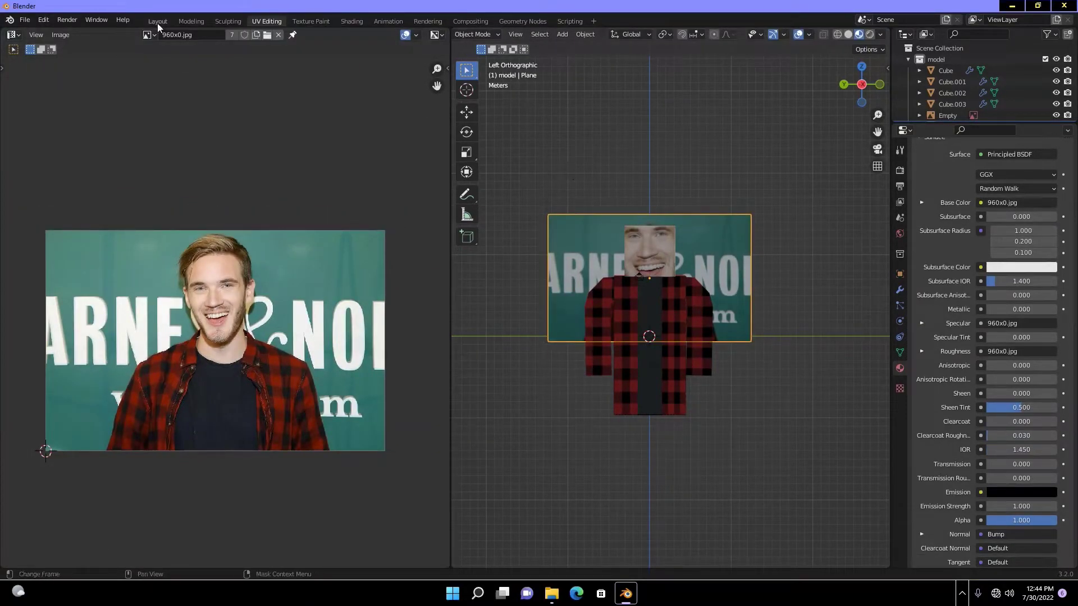
left_click(158, 21)
left_click(877, 149)
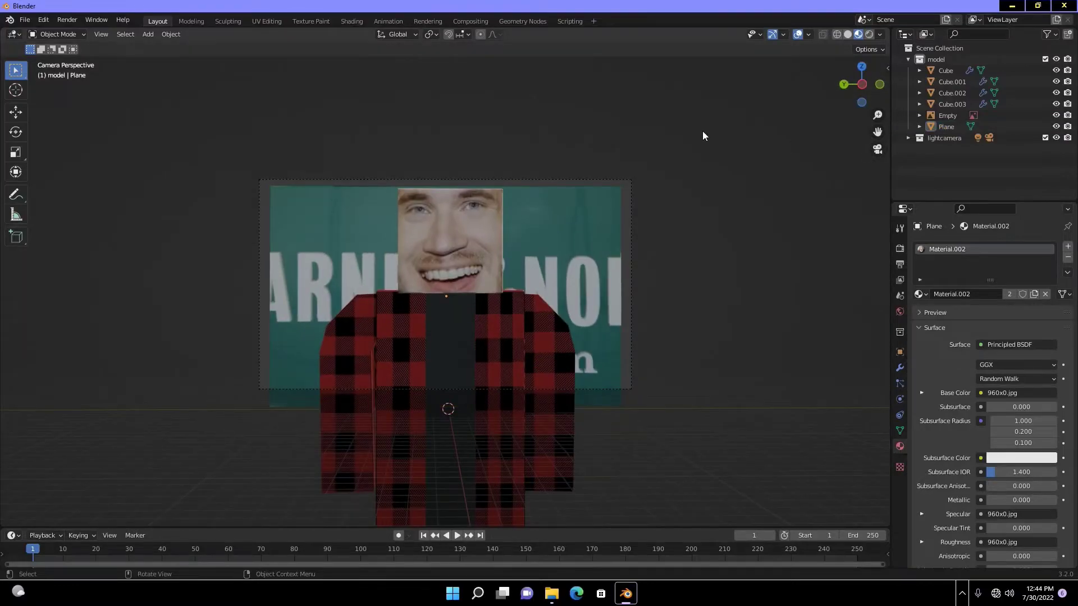
- Set the camera's lens focal length to 86 mm and render the camera image
left_click(634, 218)
middle_click_drag(634, 218, 713, 252)
left_click(571, 278)
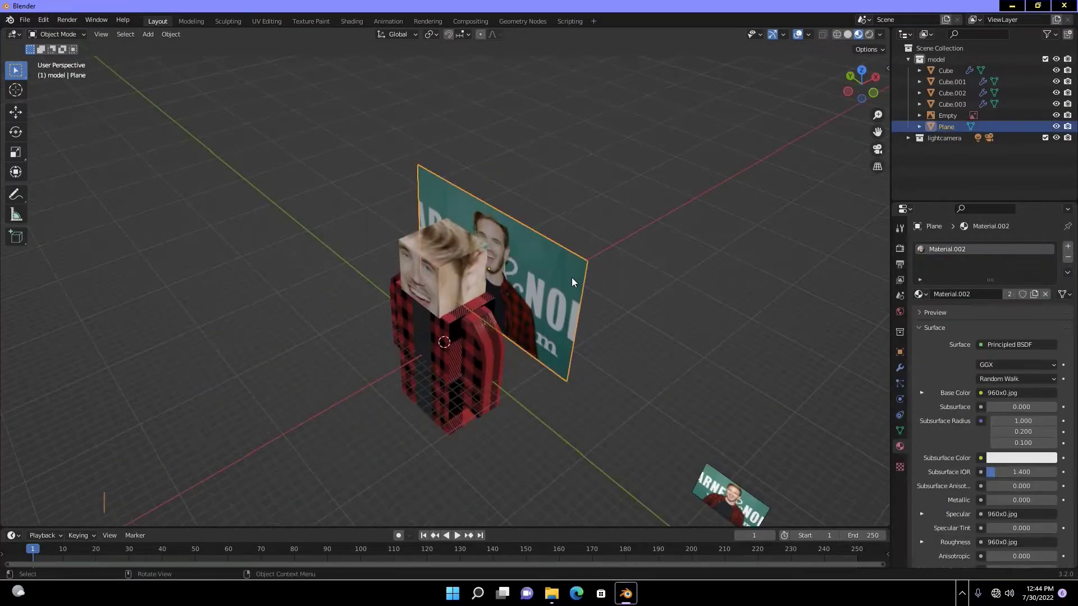
left_click(878, 149)
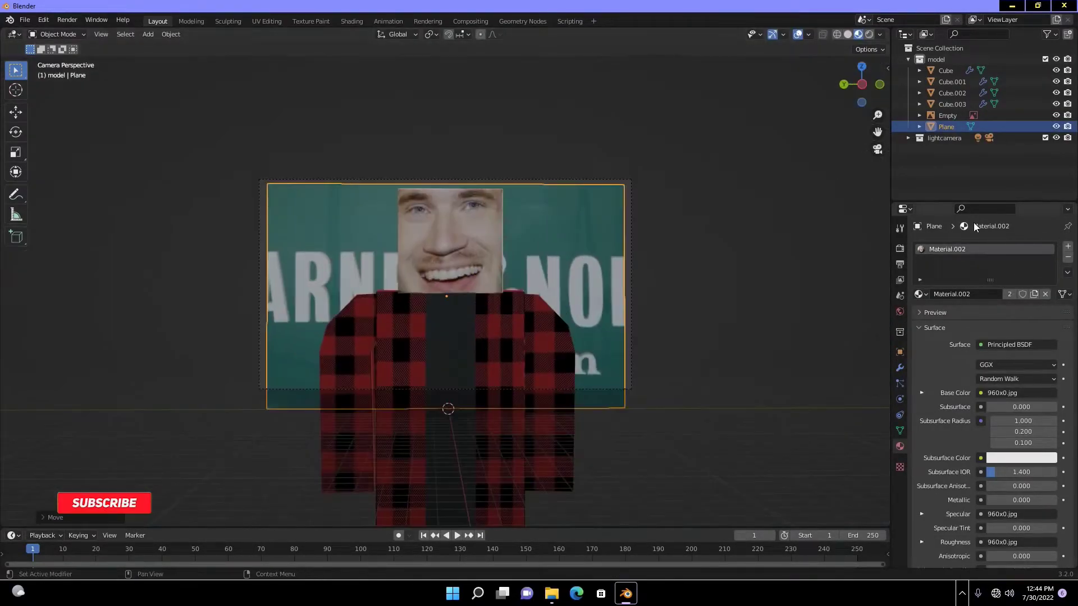
left_click(630, 340)
left_click(1054, 300)
left_click(1053, 301)
left_click_drag(986, 300, 994, 296)
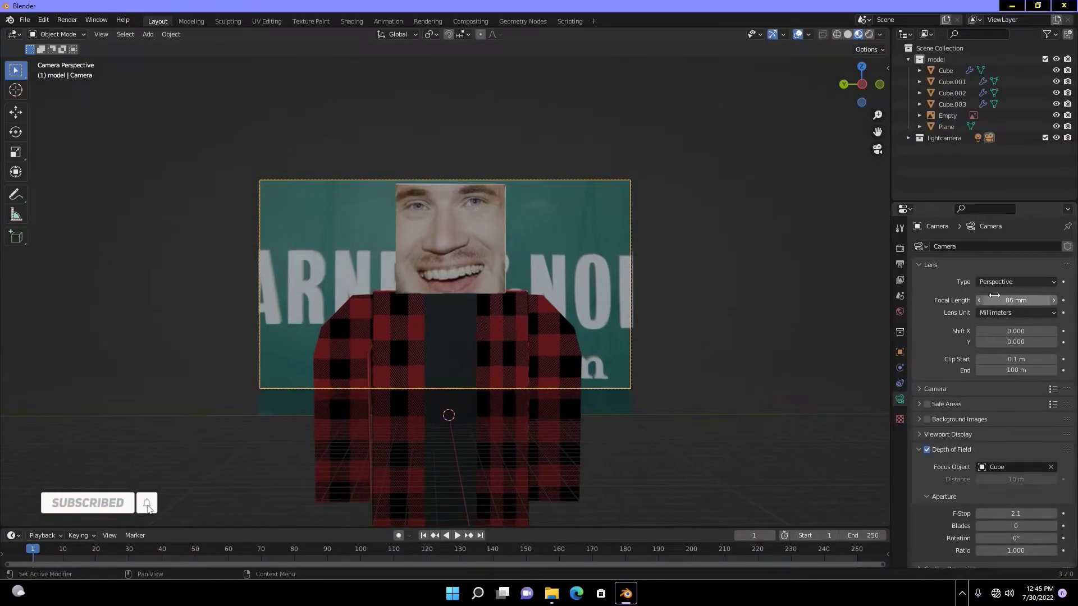
left_click(67, 19)
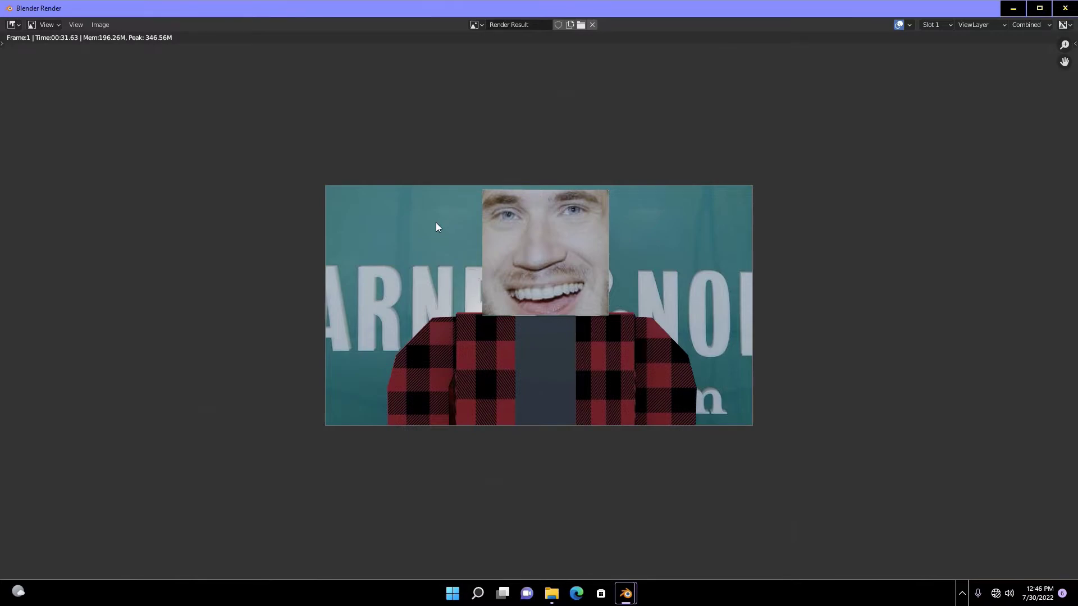
- Close the render, then temporarily hide and unhide both arm pieces
left_click(1065, 8)
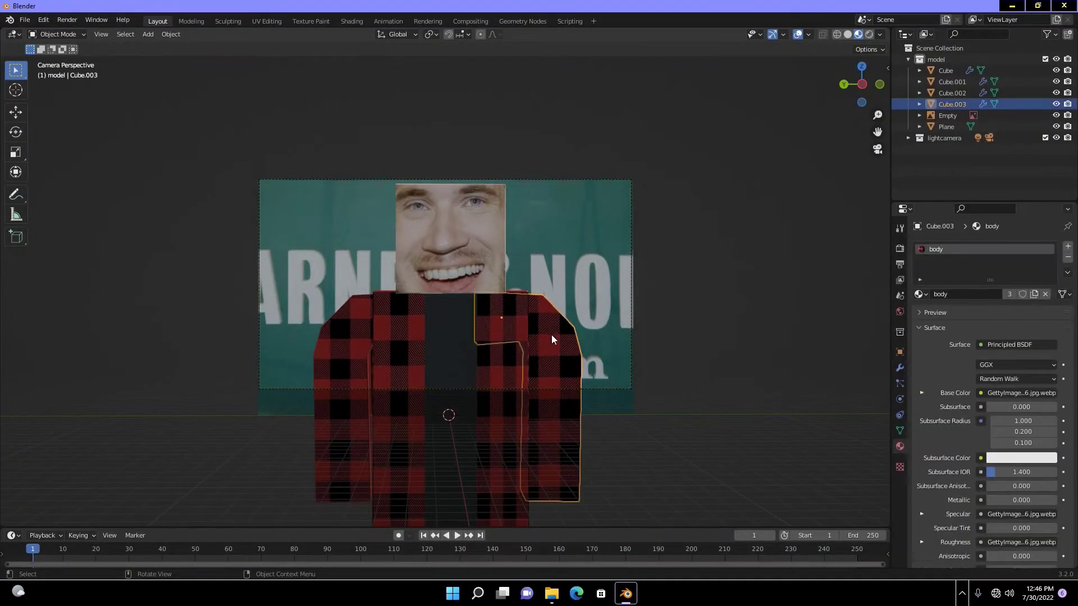
left_click(559, 348)
key("Tab")
left_click(342, 349, "shift")
key("h")
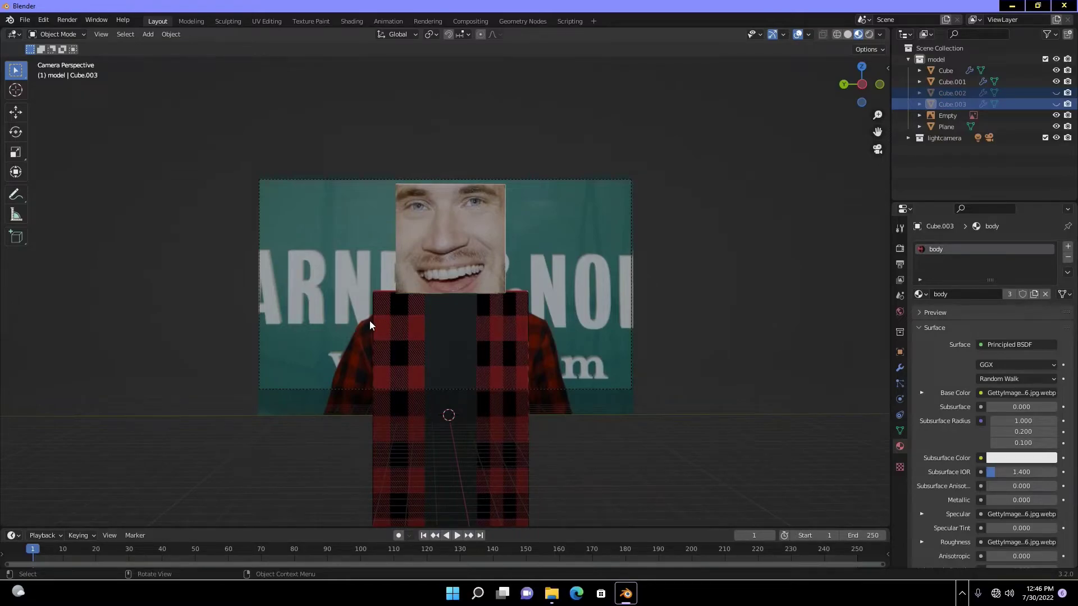
key("alt+h")
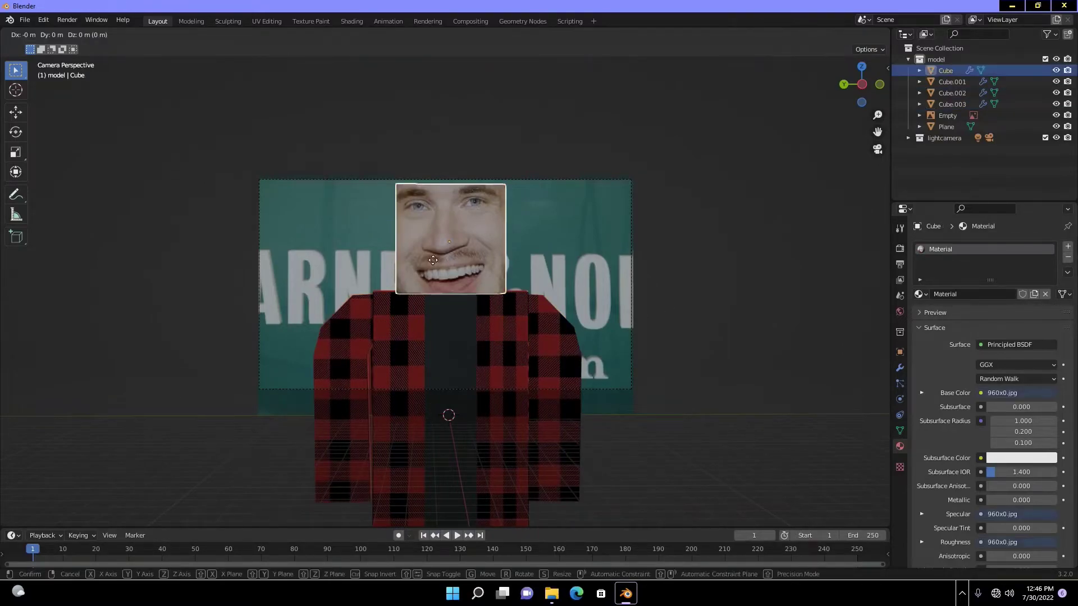
- Adjust the head cube vertically along Z and render the camera view
left_click(503, 254)
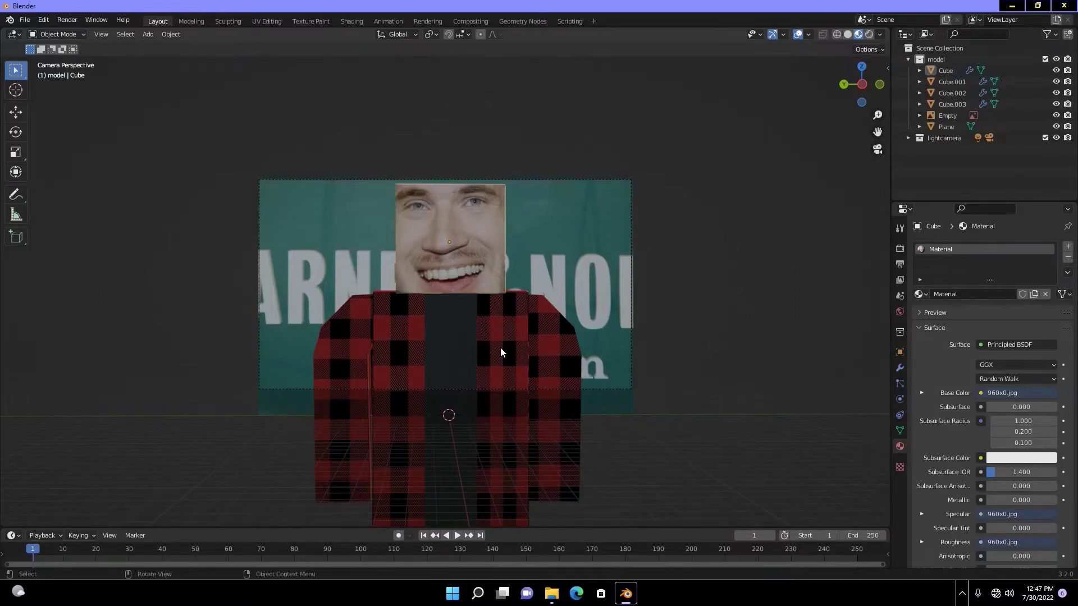
middle_click_drag(500, 348, 511, 337)
scroll(511, 337, "up", 5)
key("g")
key("z")
key("Escape")
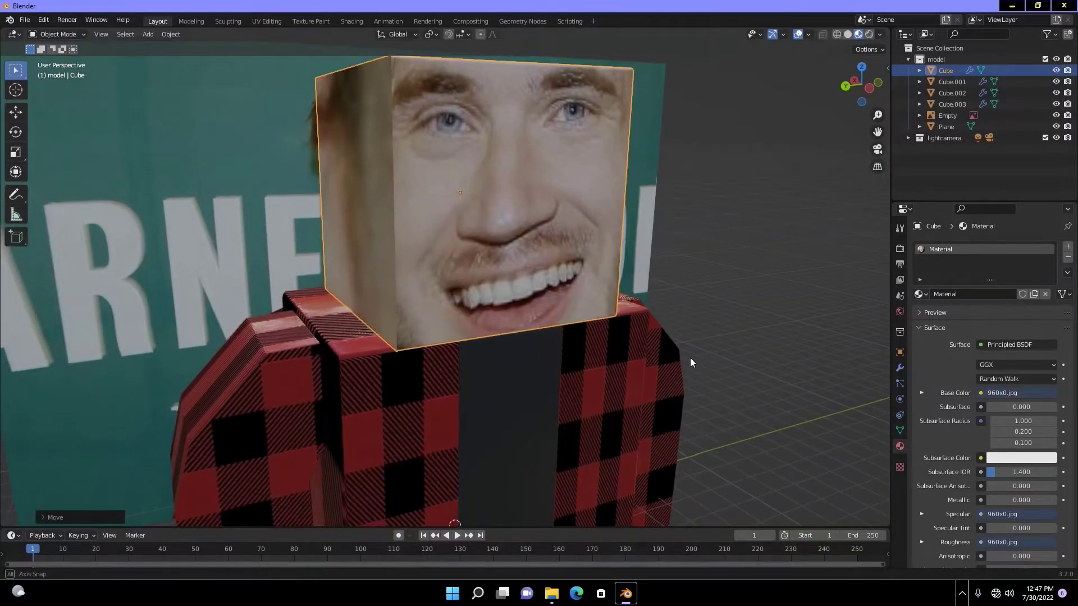
key("KP_0")
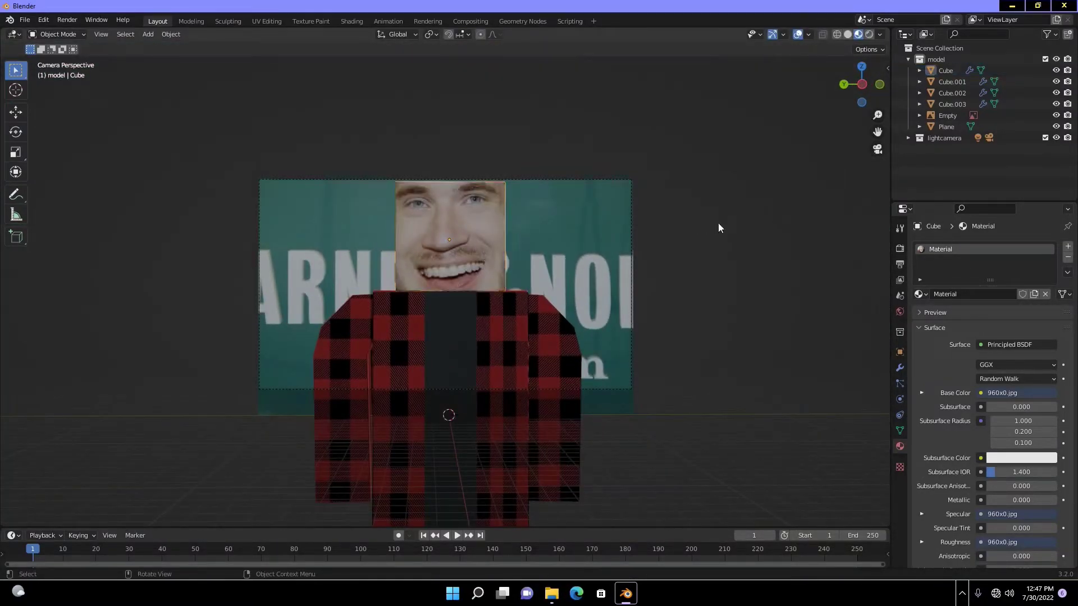
key("F12")
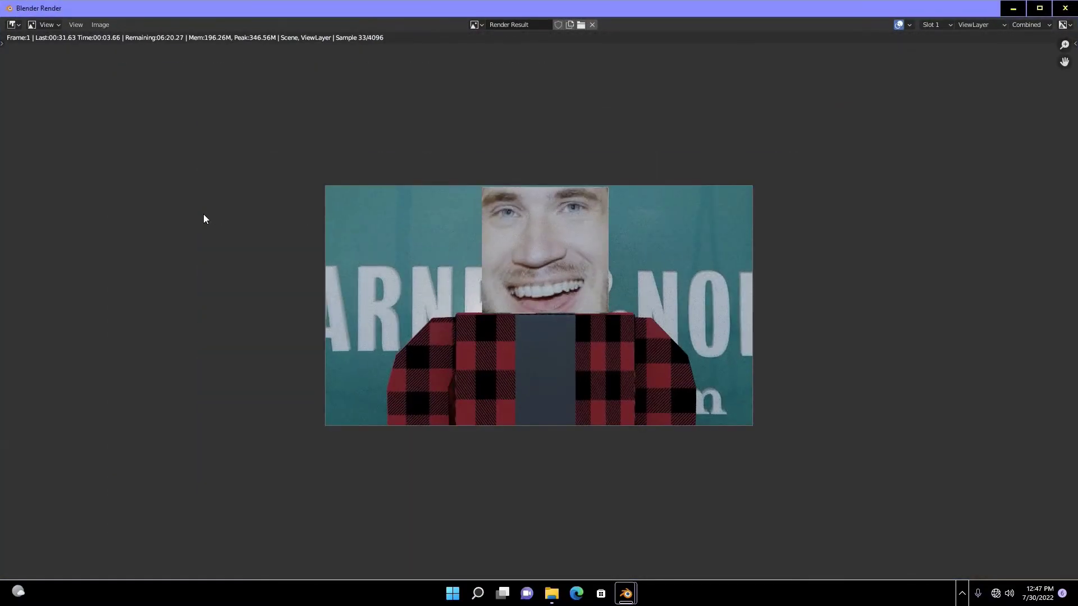
- Set the torso's Material.001 Base Color to black and re-render the scene
left_click(1065, 8)
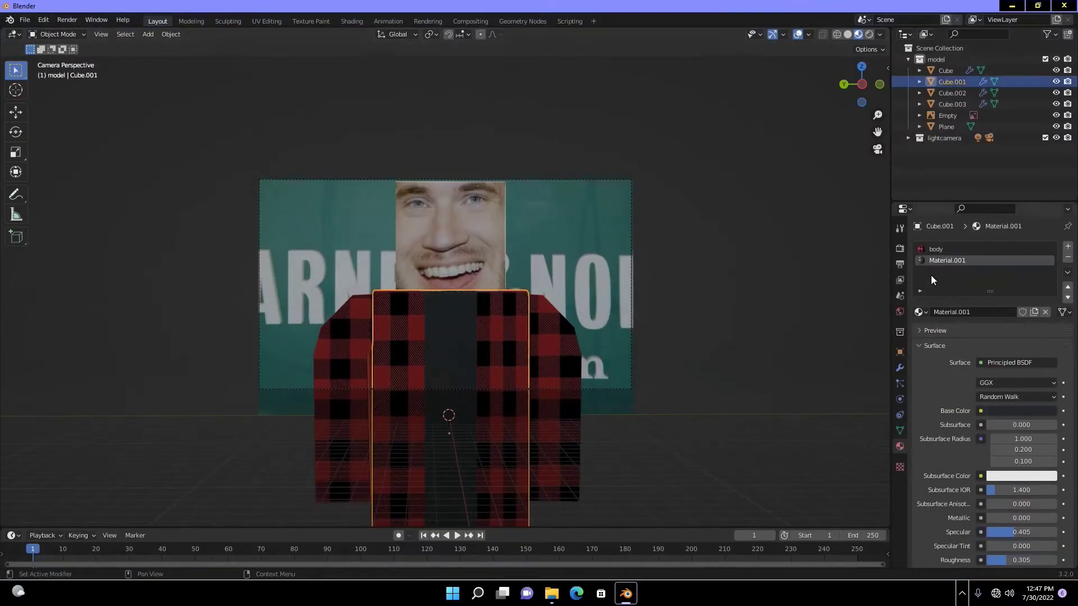
left_click(1019, 416)
left_click_drag(1050, 325, 1049, 332)
key("F12")
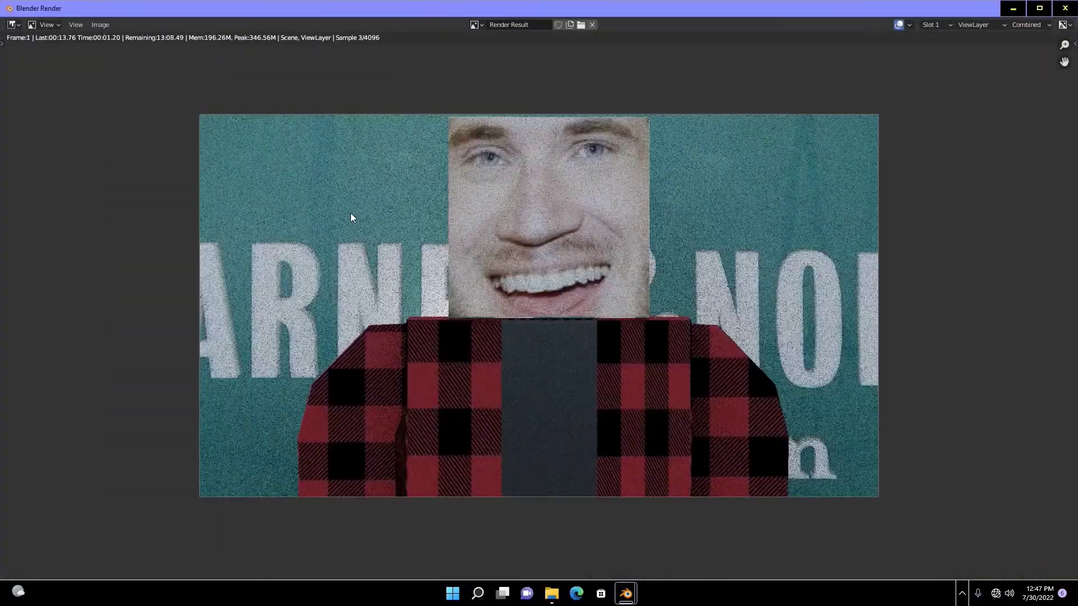
key("Escape")
middle_click_drag(760, 267, 663, 307)
- Add an area light, push it away from the figure and aim it at the character
key("shift+a")
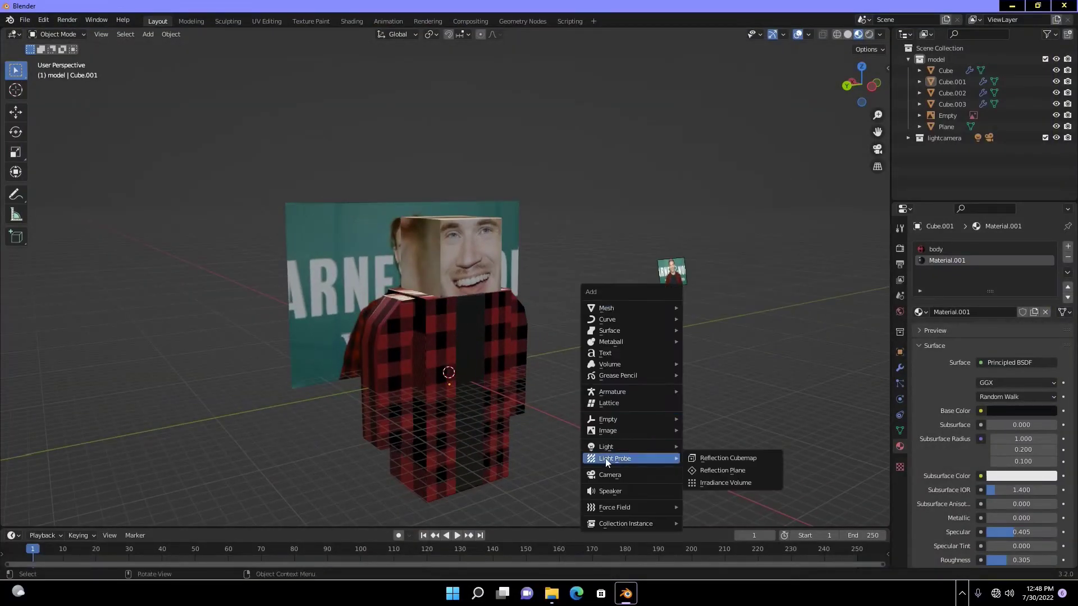
left_click(708, 484)
key("g")
key("z")
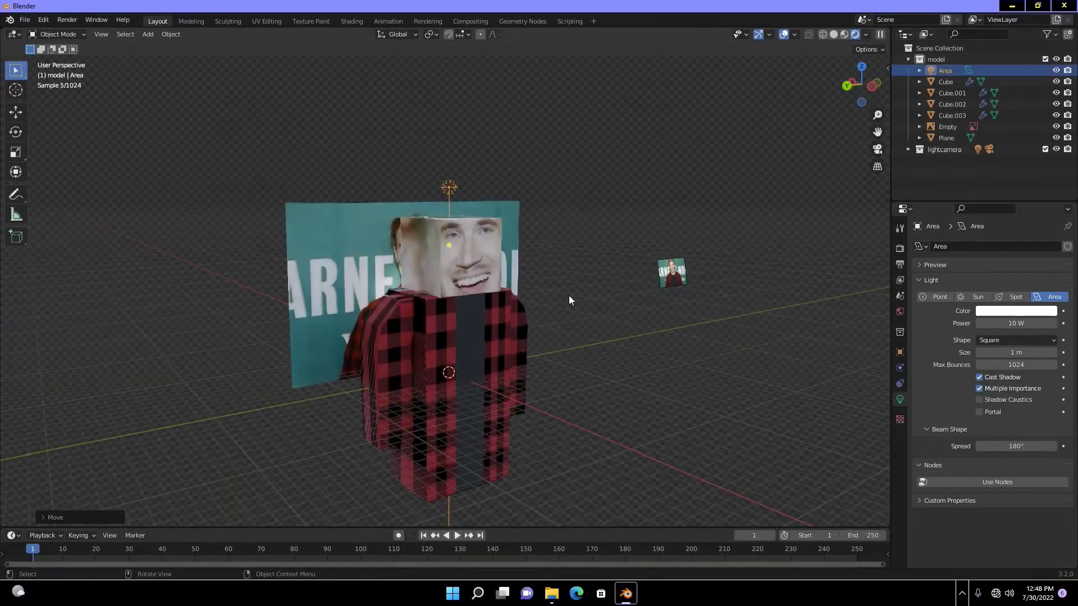
key("y")
left_click(772, 366)
left_click_drag(702, 247, 449, 337)
key("KP_0")
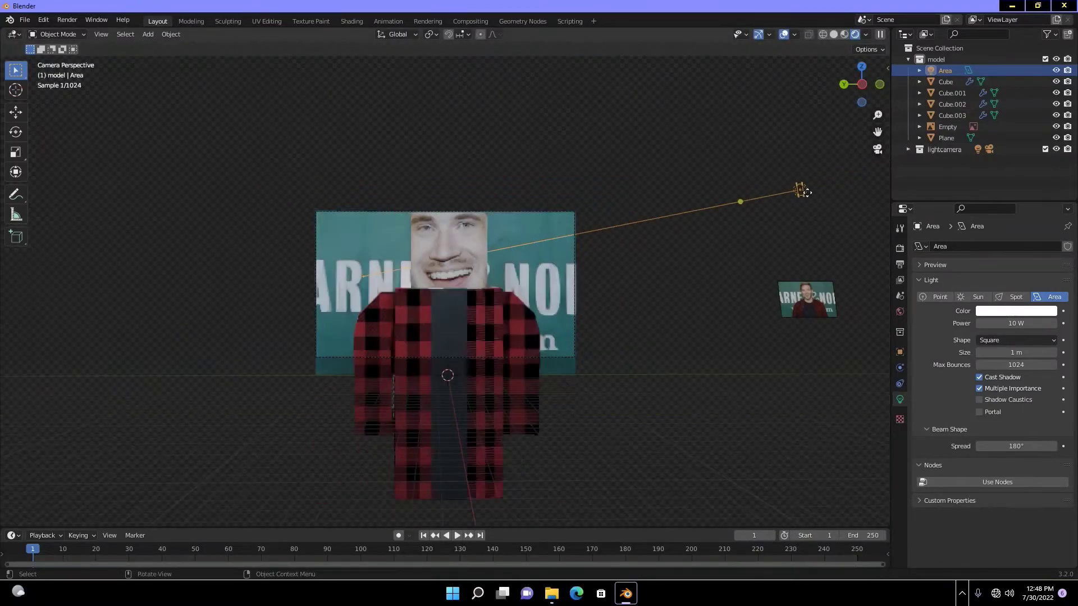
- Enlarge the area light and place it lower and to the left
key("s")
left_click(726, 243)
key("g")
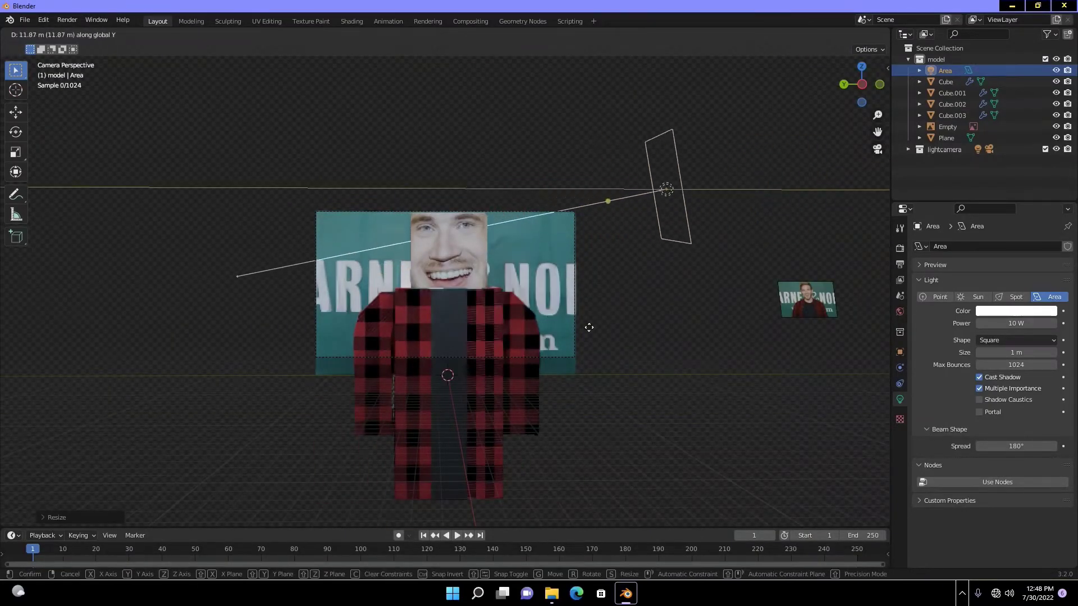
left_click(426, 273)
middle_click_drag(426, 273, 420, 275)
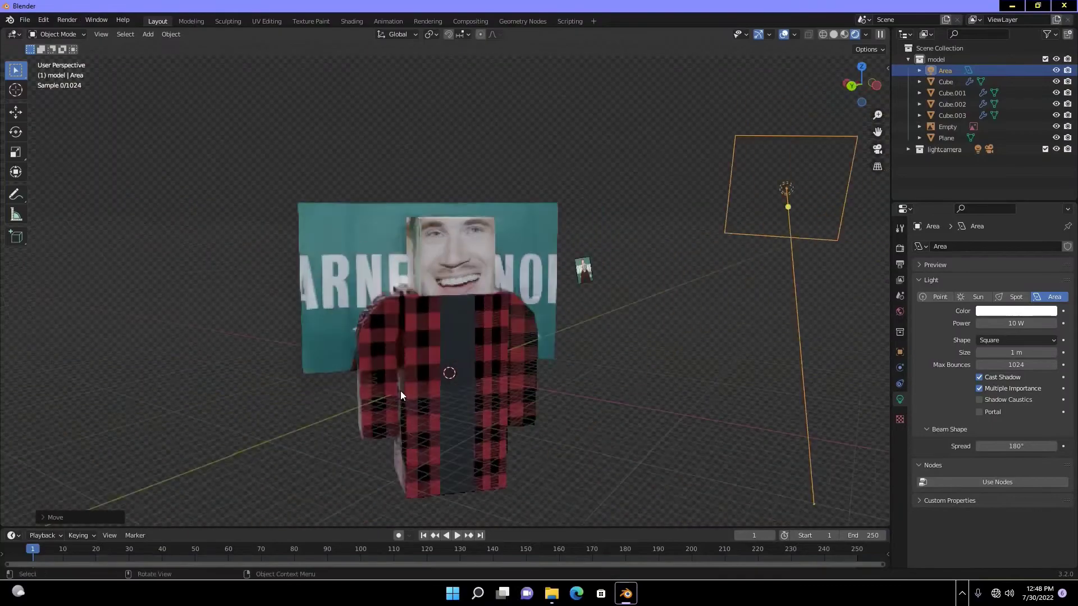
key("KP_0")
- Set the light's power to 500 W, shift it left, and duplicate it above the model
double_click(1016, 324)
type("500")
key("Return")
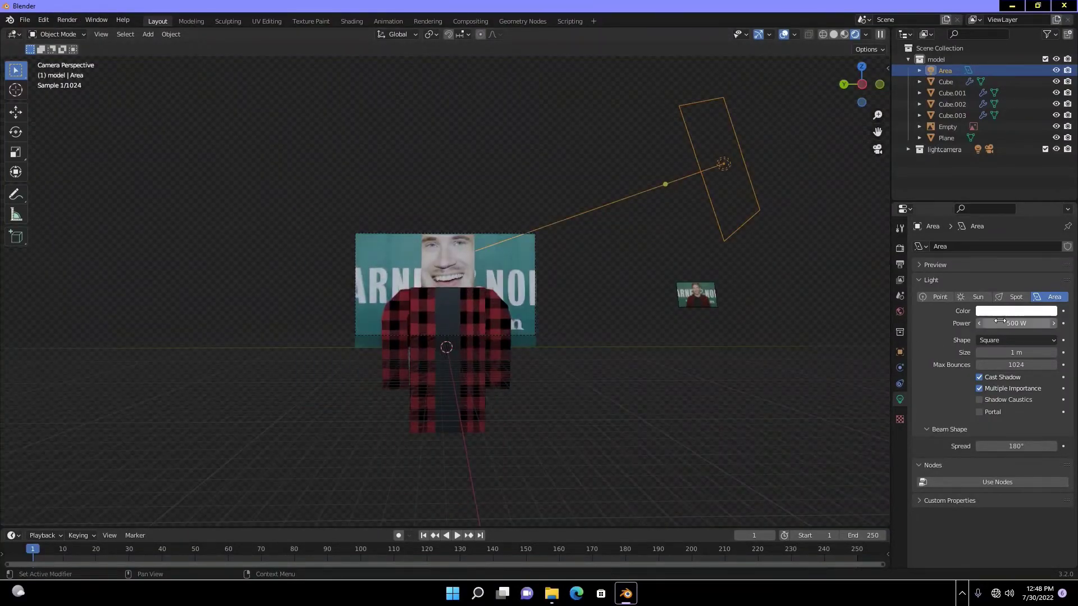
key("g")
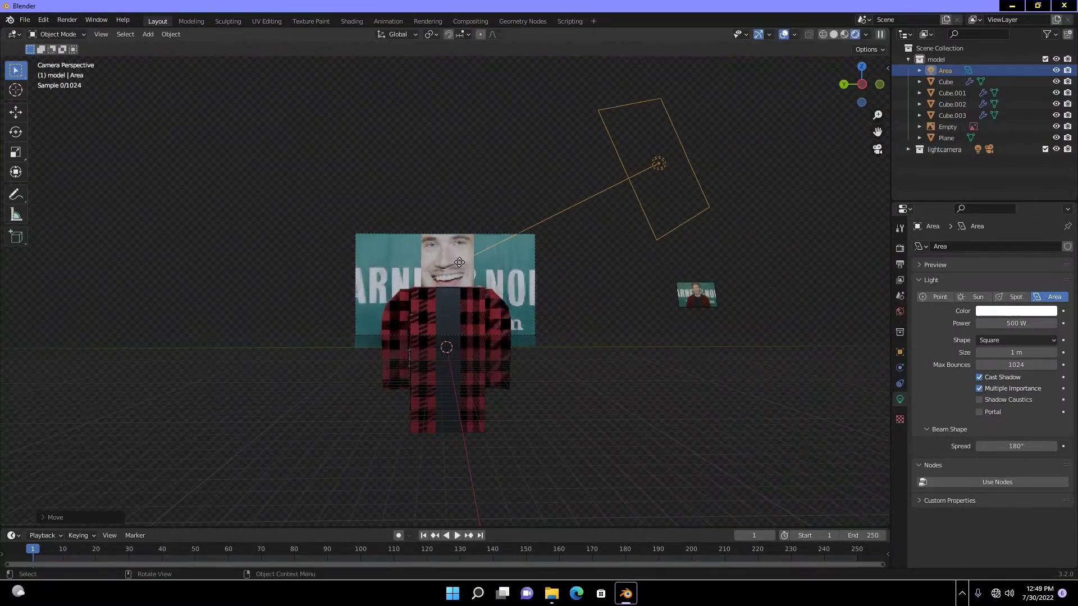
left_click(683, 227)
key("shift+d")
left_click(410, 210)
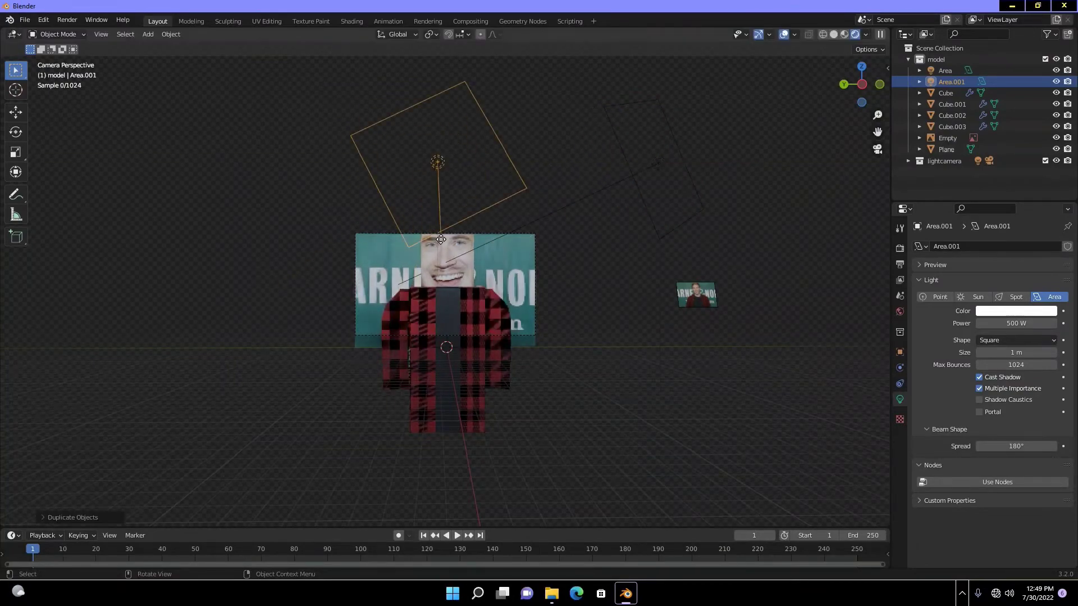
- Render the final image and save it as untitled.png in the MINECRAFT VIDEOBLENDER folder
left_click(67, 19)
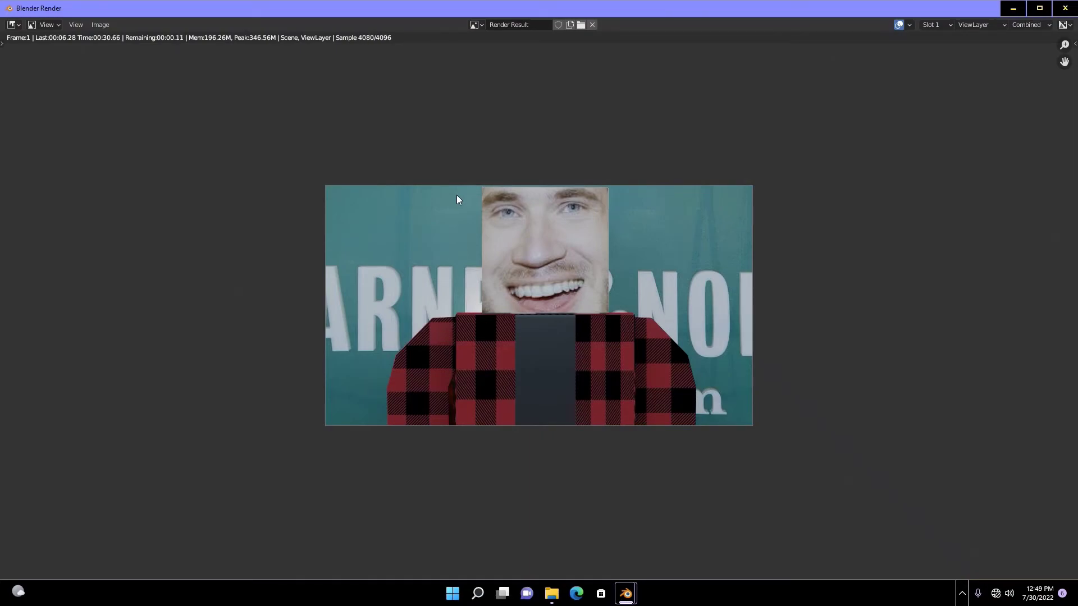
left_click(100, 24)
left_click(103, 100)
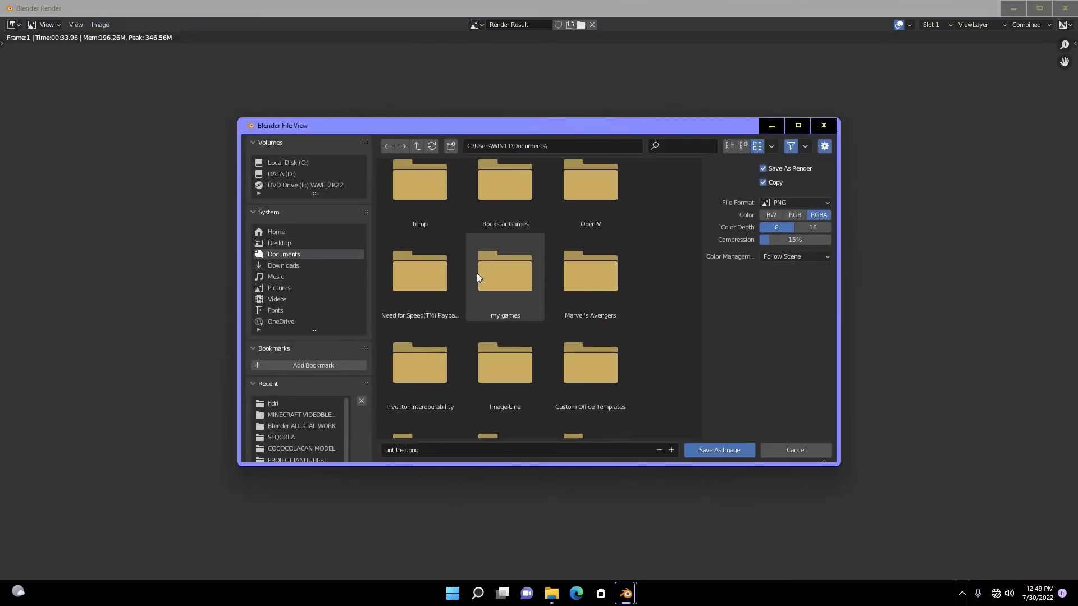
left_click(310, 414)
left_click(719, 450)
left_click(100, 24)
left_click(103, 97)
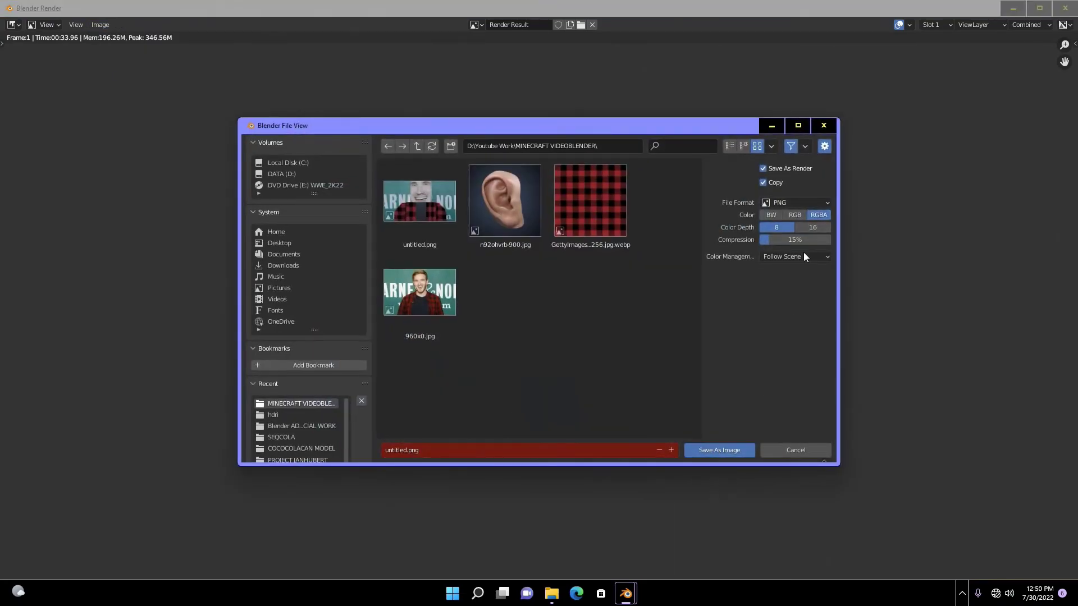
left_click(719, 450)
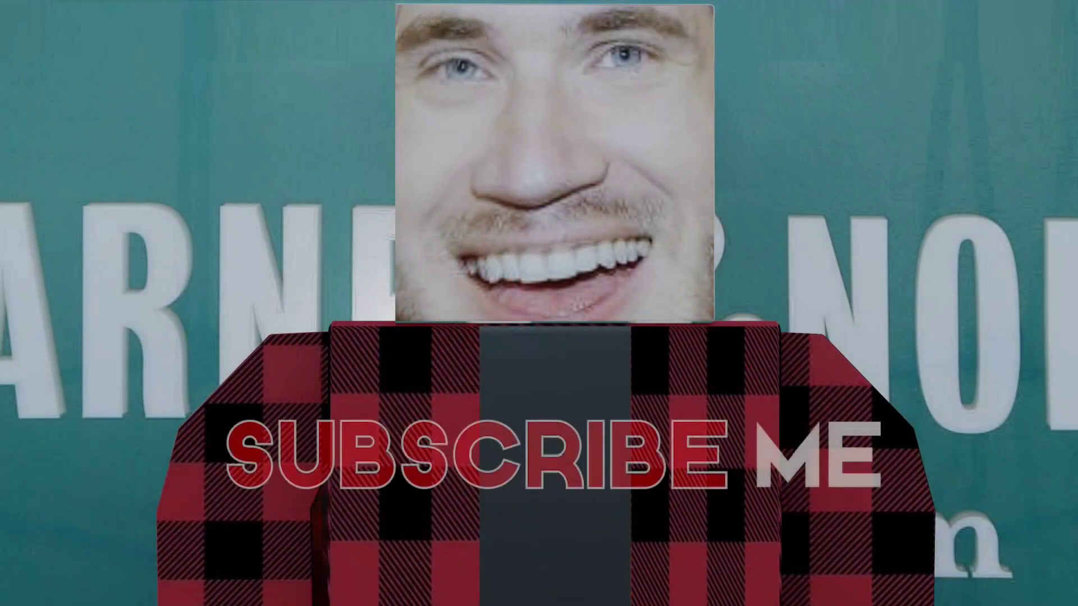